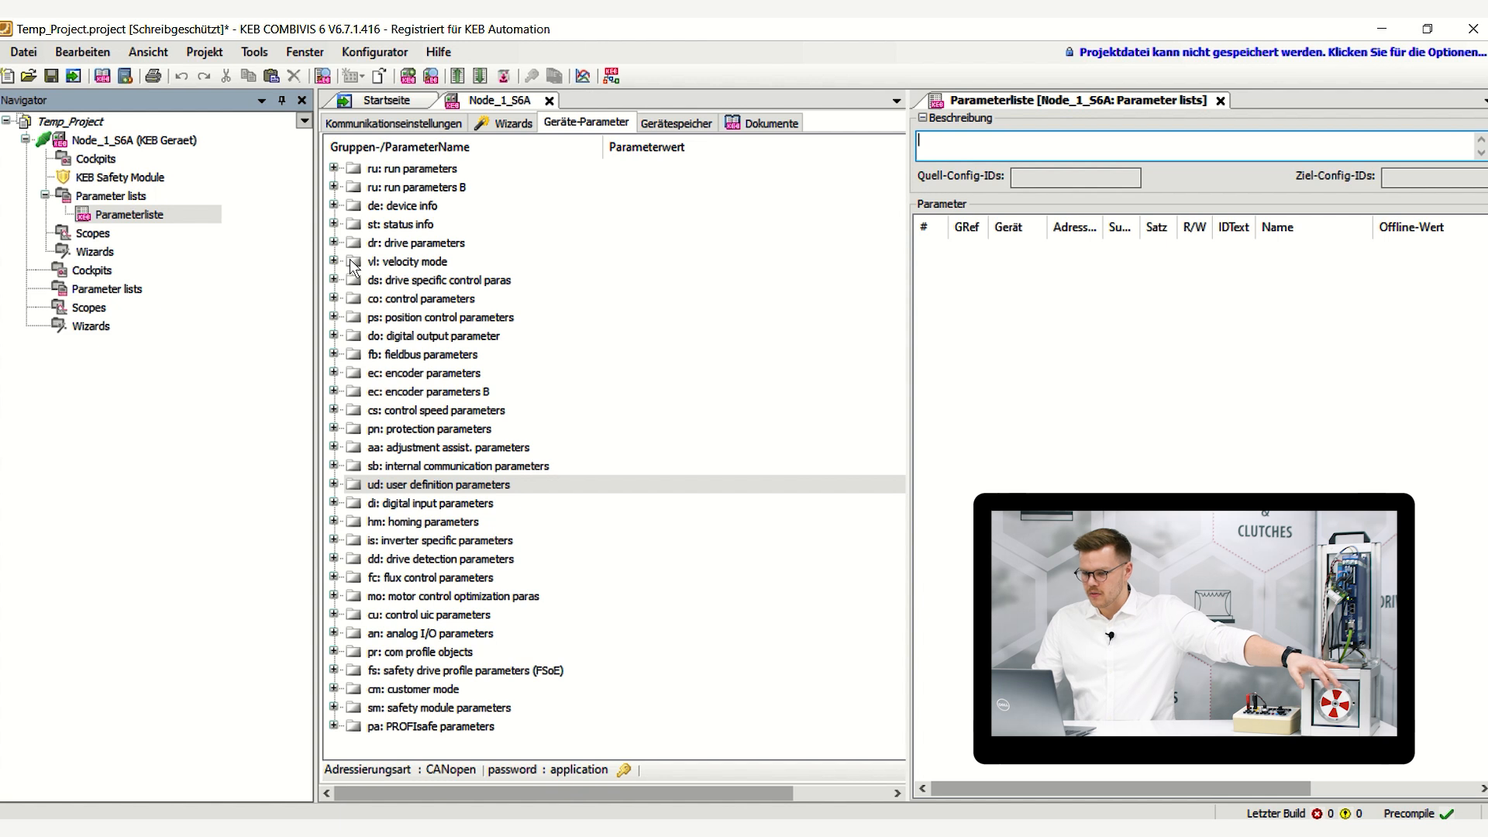
# Add vl20 (CiA 0x6042) vl target velocity from the velocity mode group to the open parameter list
pyautogui.click(331, 261)
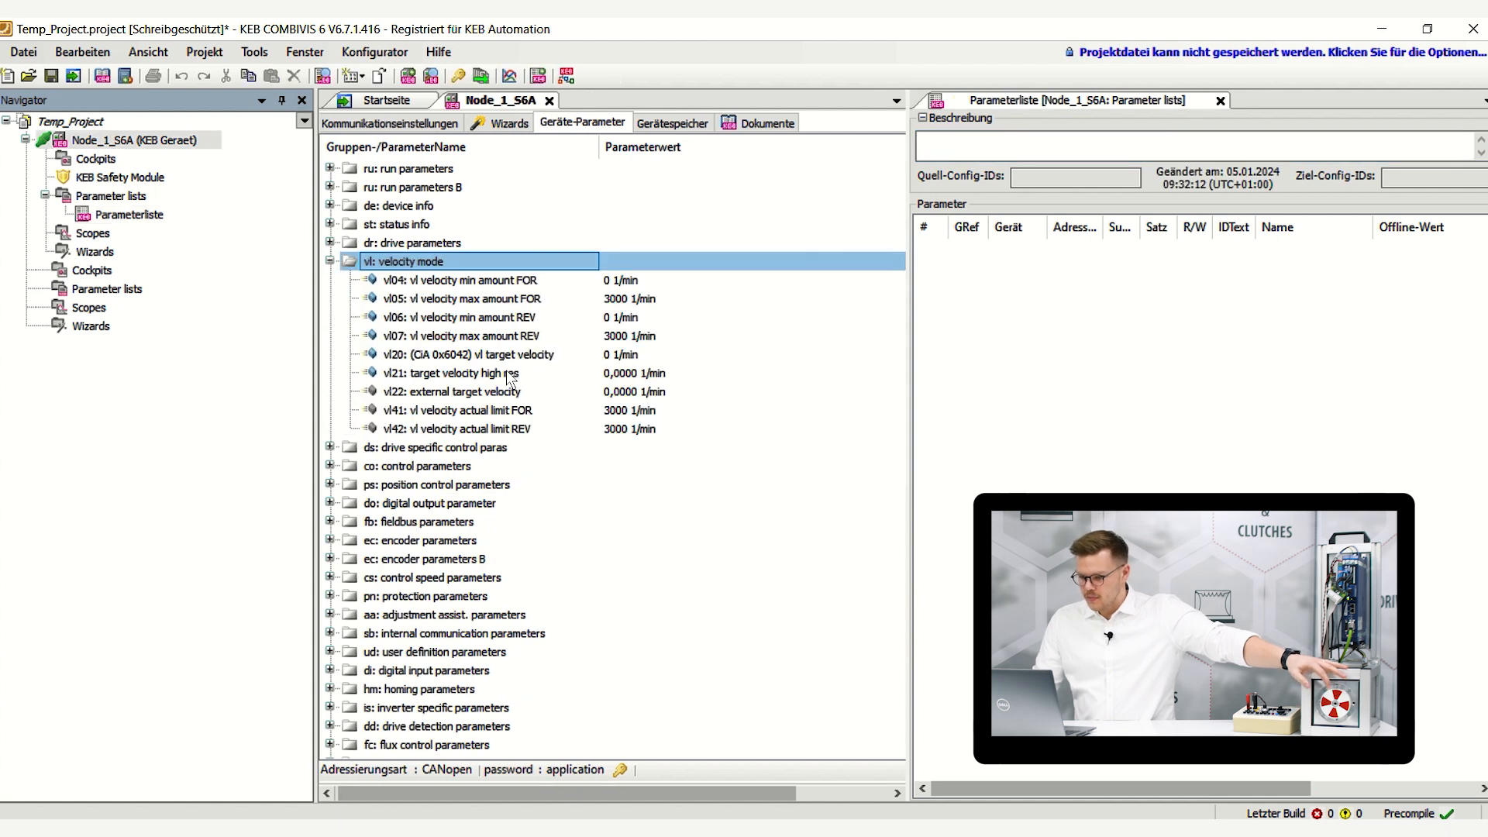
pyautogui.moveTo(508, 358); pyautogui.dragTo(1075, 346)
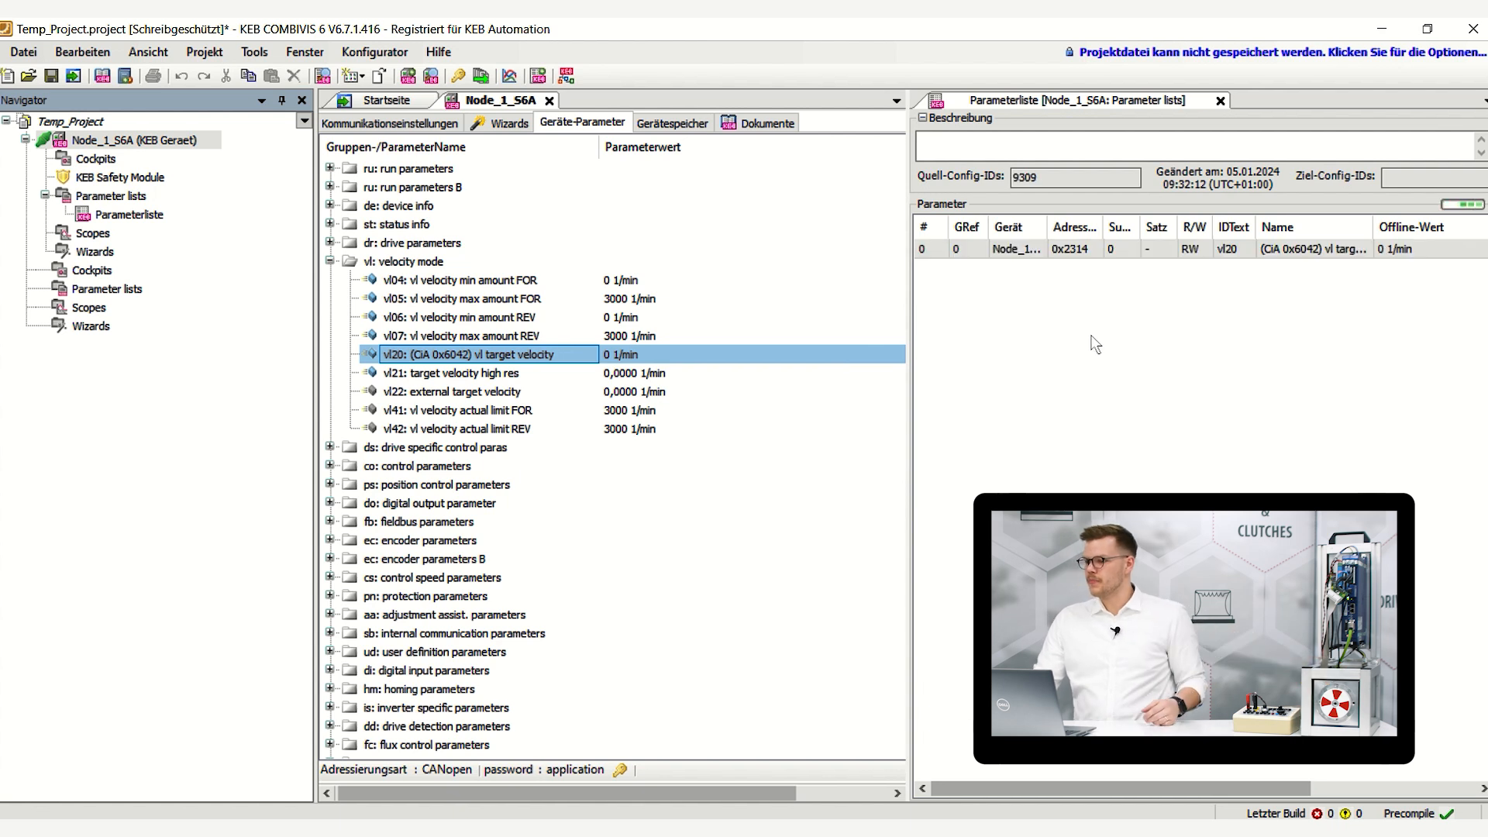
pyautogui.click(1076, 349)
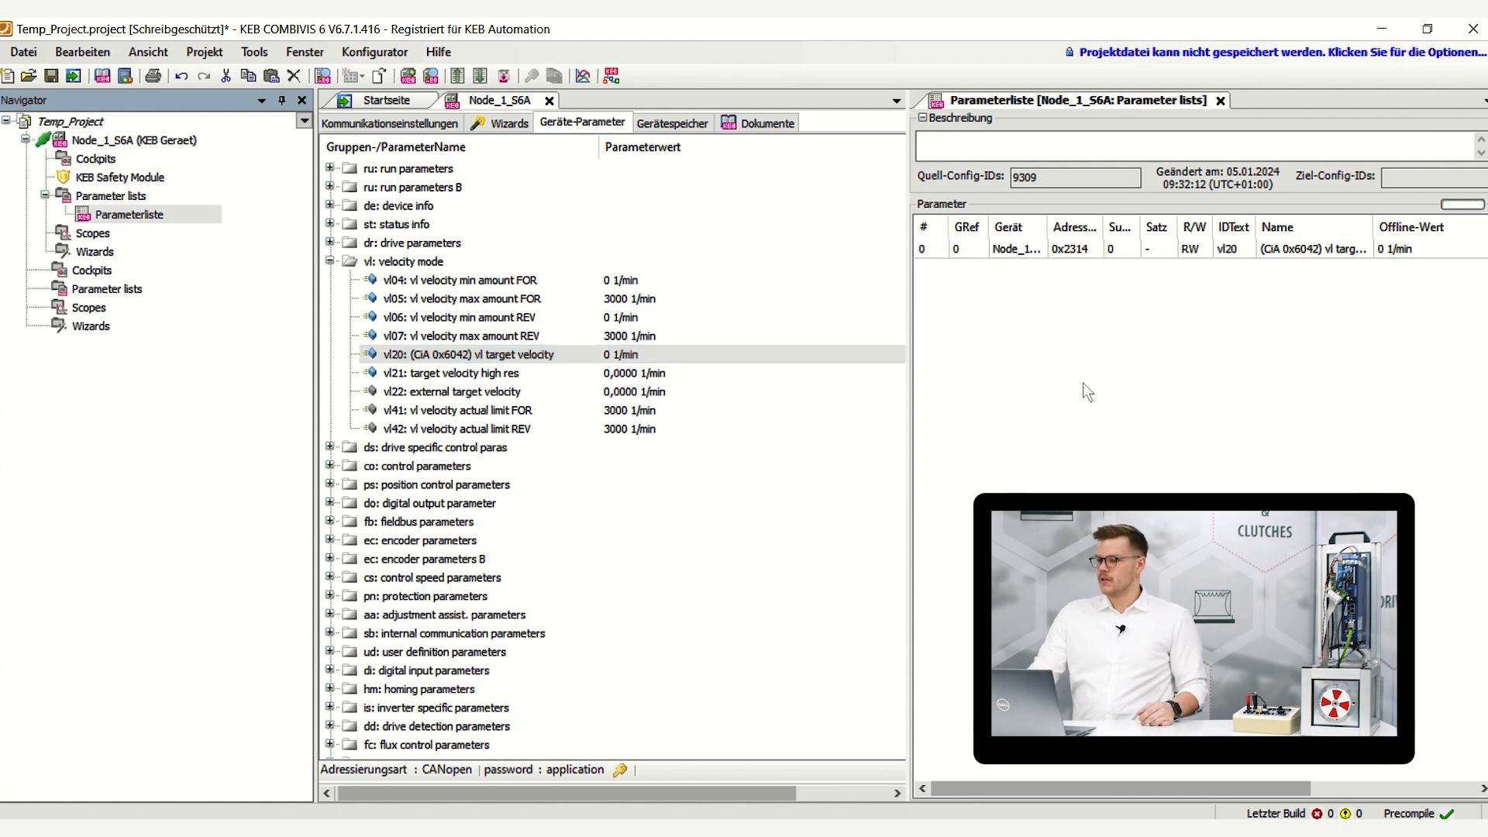
# Set the offline value of vl20 in the parameter list to 500 1/min and close the list
pyautogui.doubleClick(1409, 249)
pyautogui.write('500')
pyautogui.press('Return')
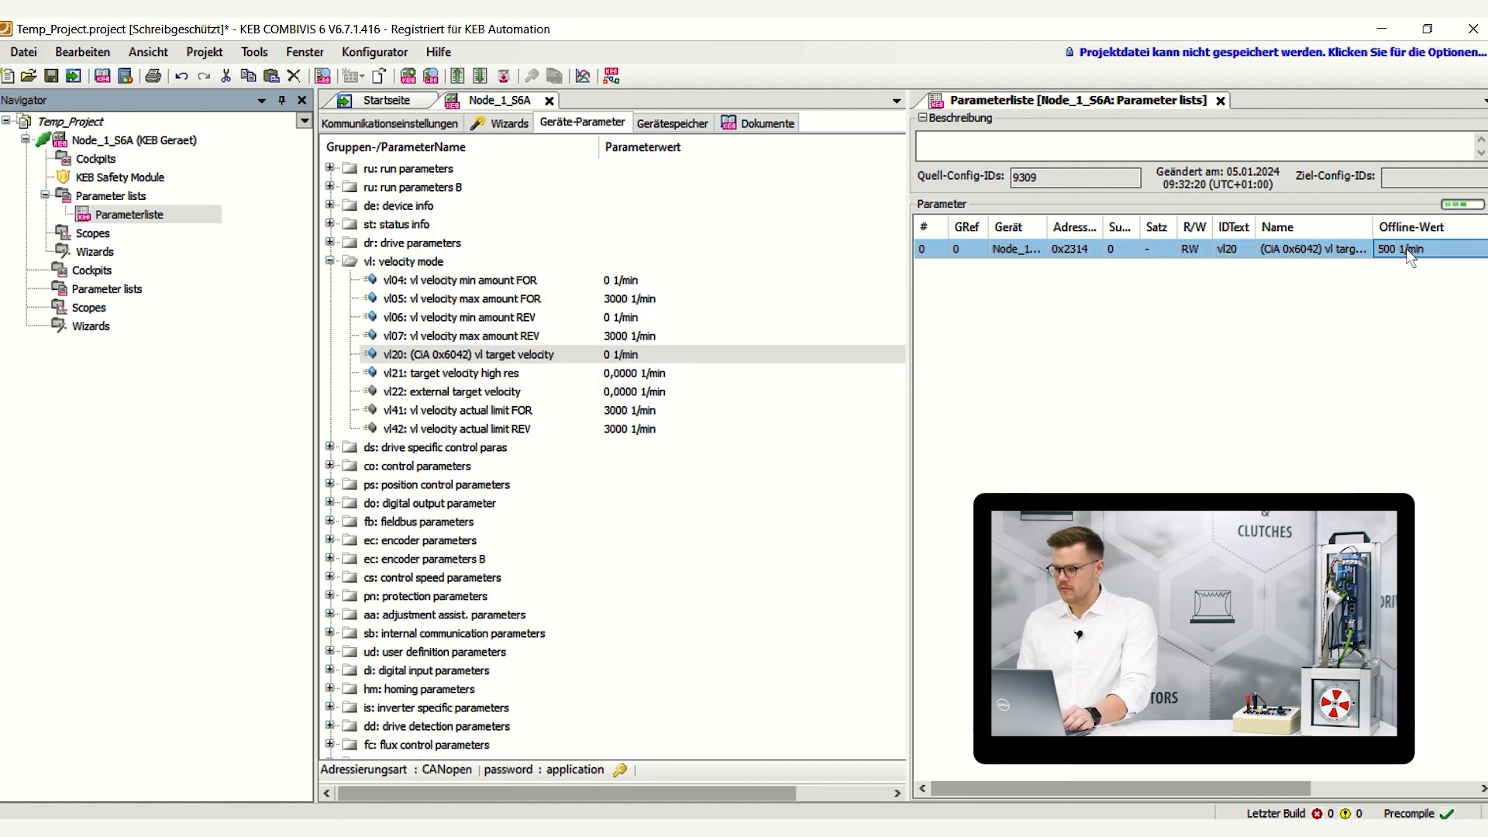
pyautogui.click(1247, 355)
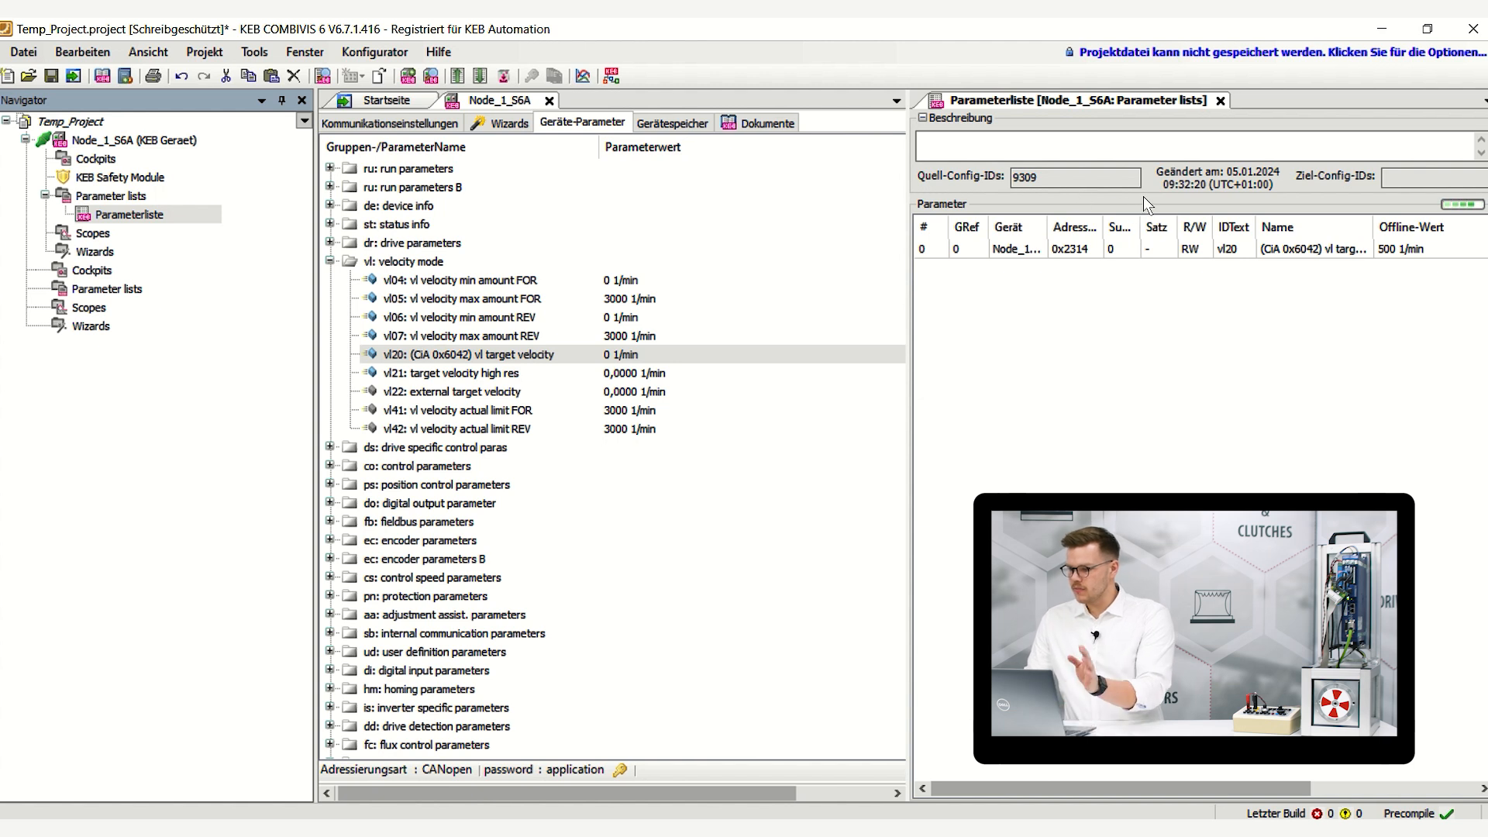
pyautogui.click(1222, 100)
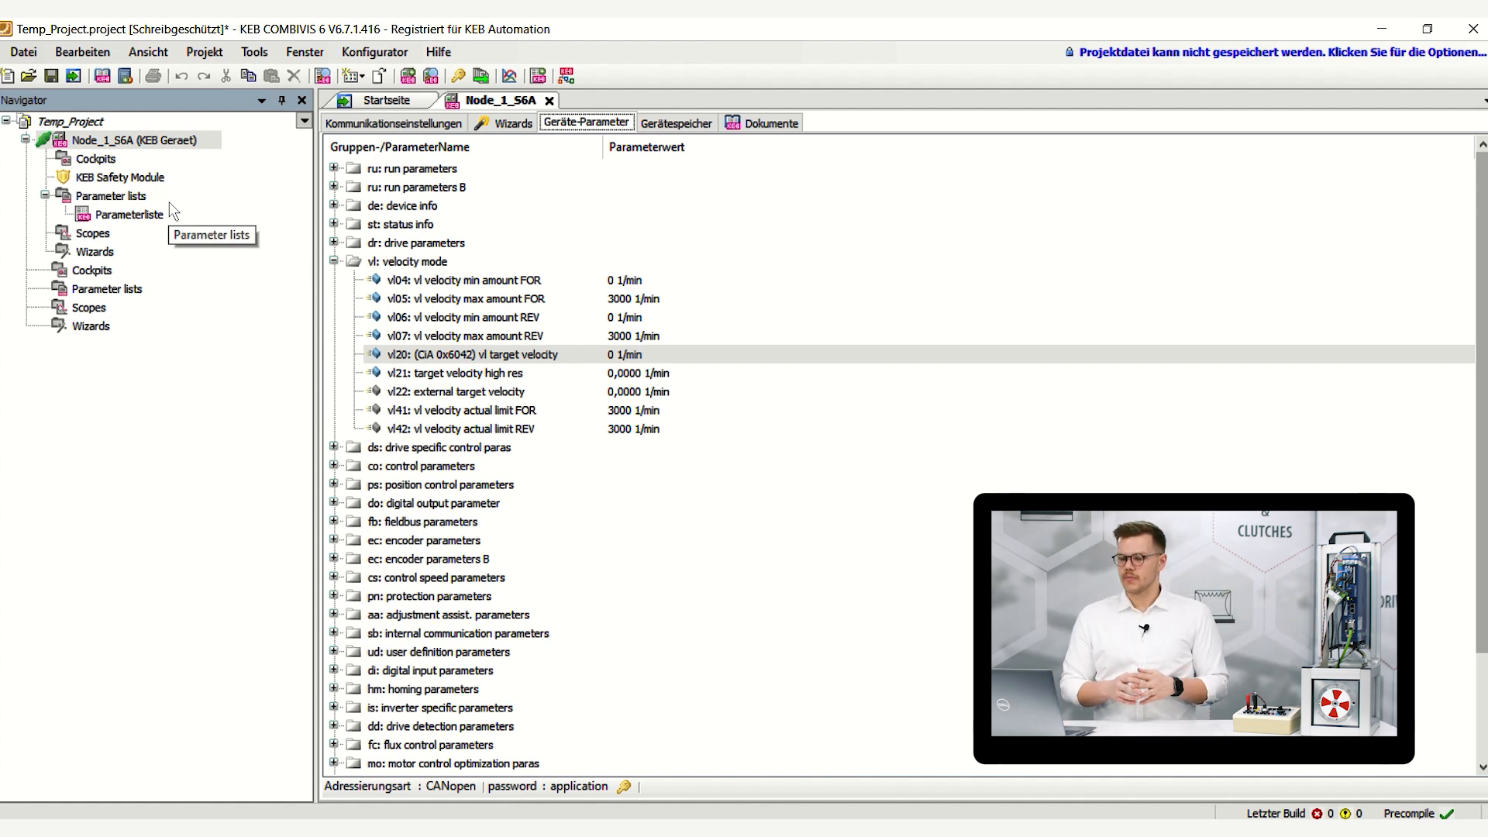
# Start downloading the Parameterliste to the device as a recipe, entering the requested password
pyautogui.rightClick(159, 219)
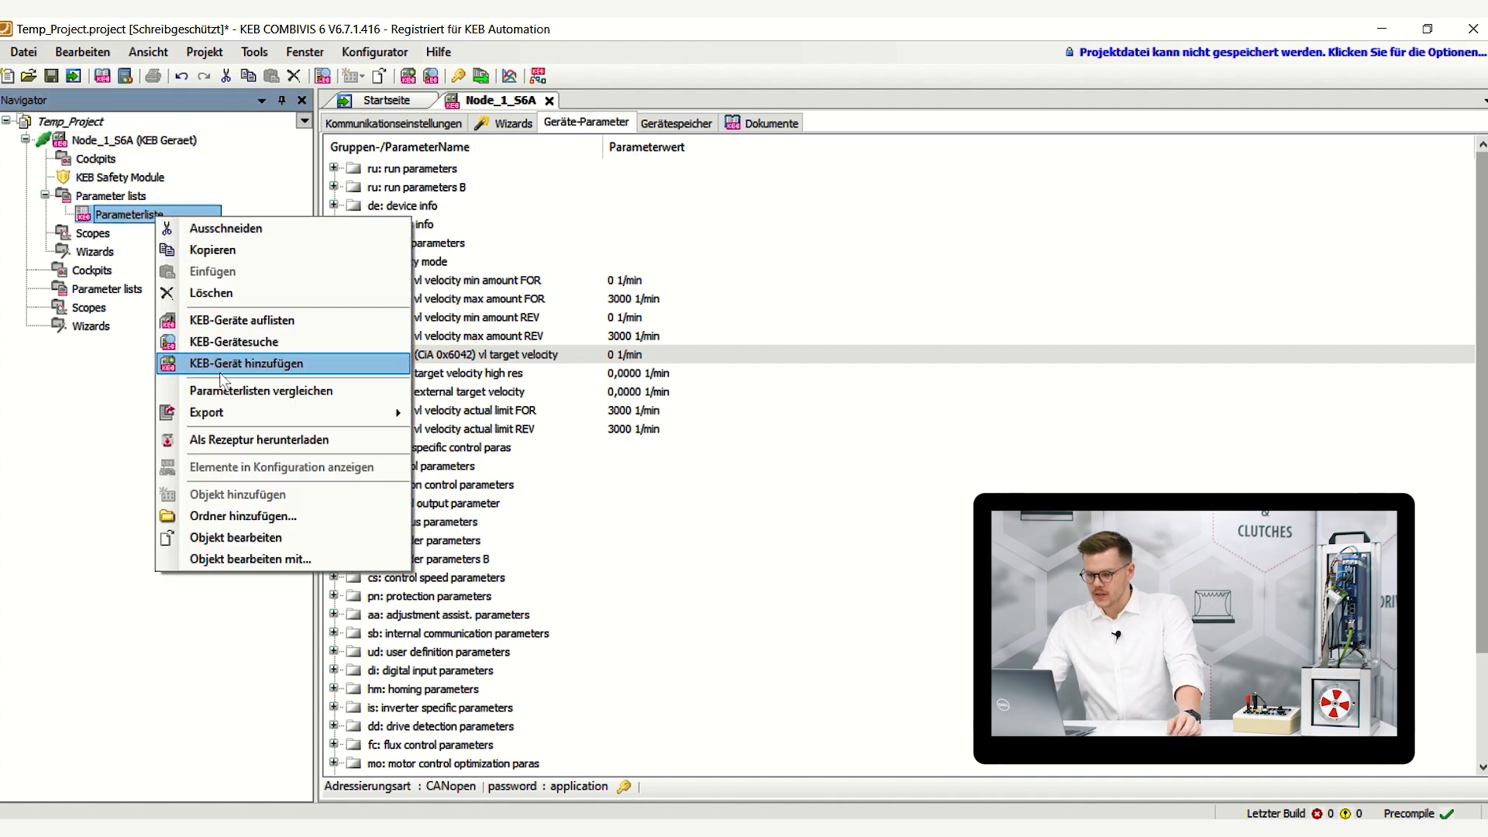
pyautogui.click(254, 439)
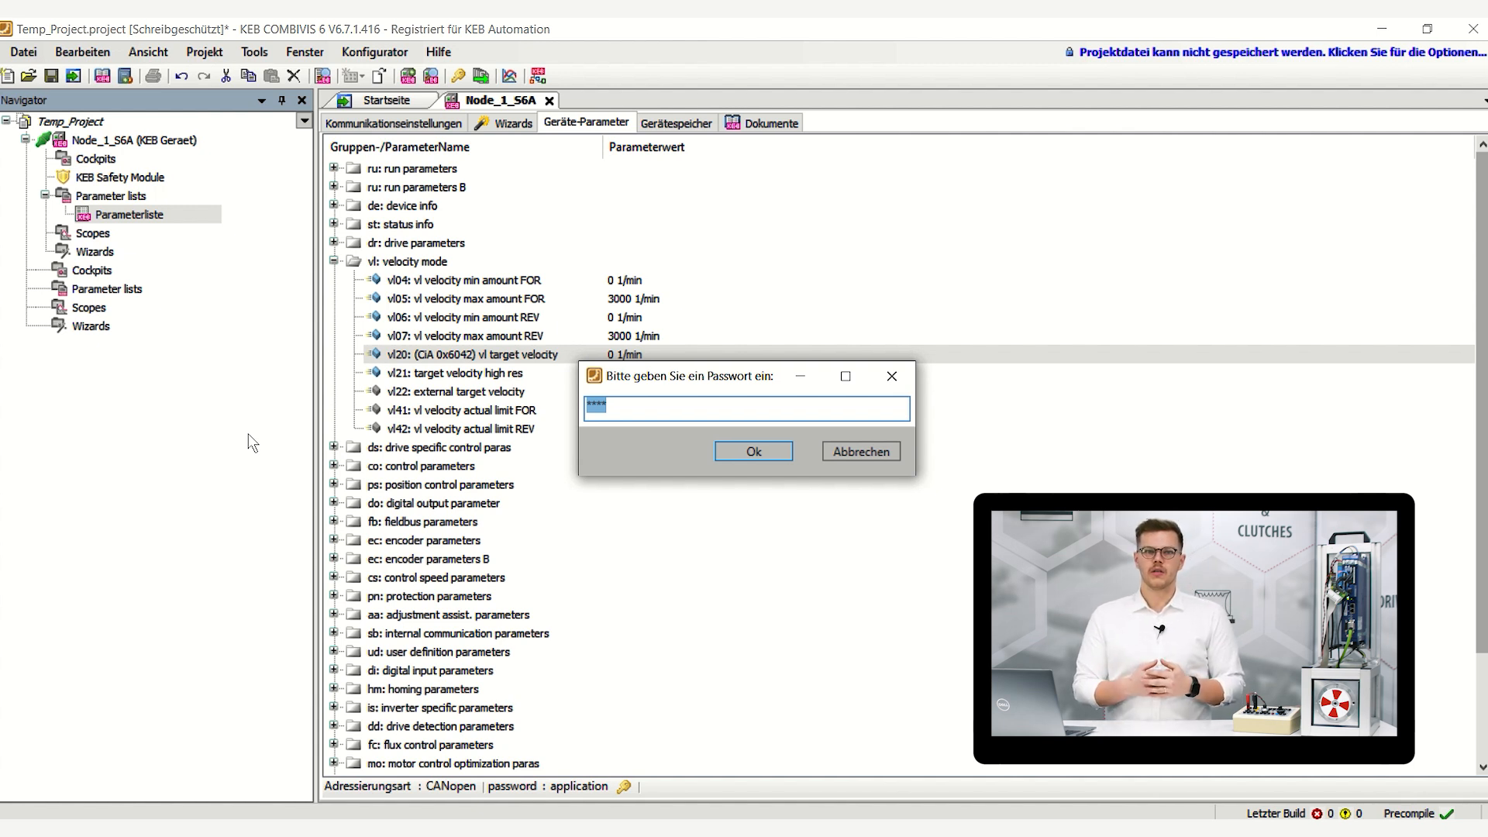
pyautogui.write('**')
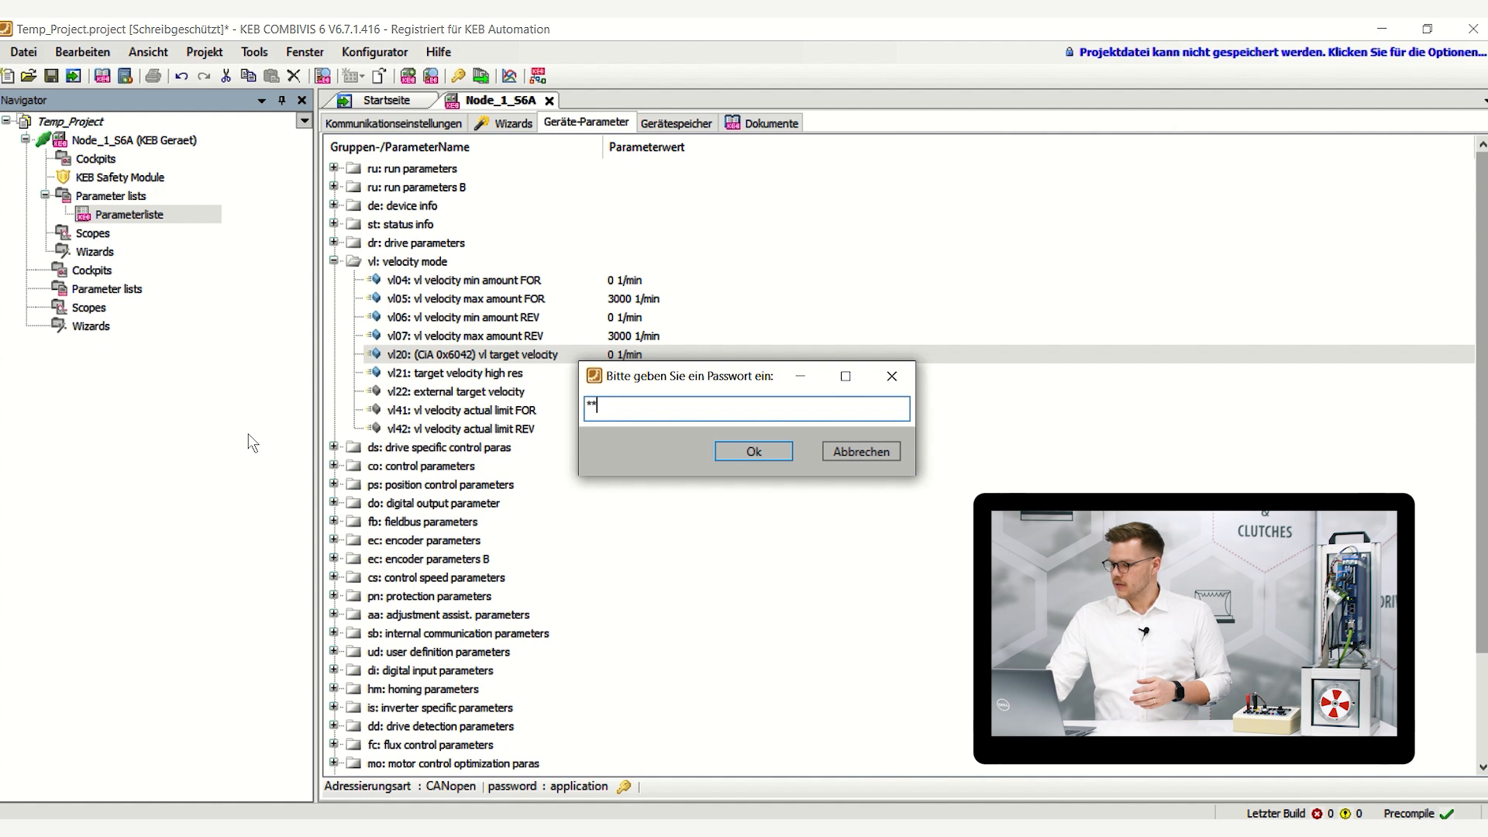
pyautogui.write('*')
pyautogui.press('Return')
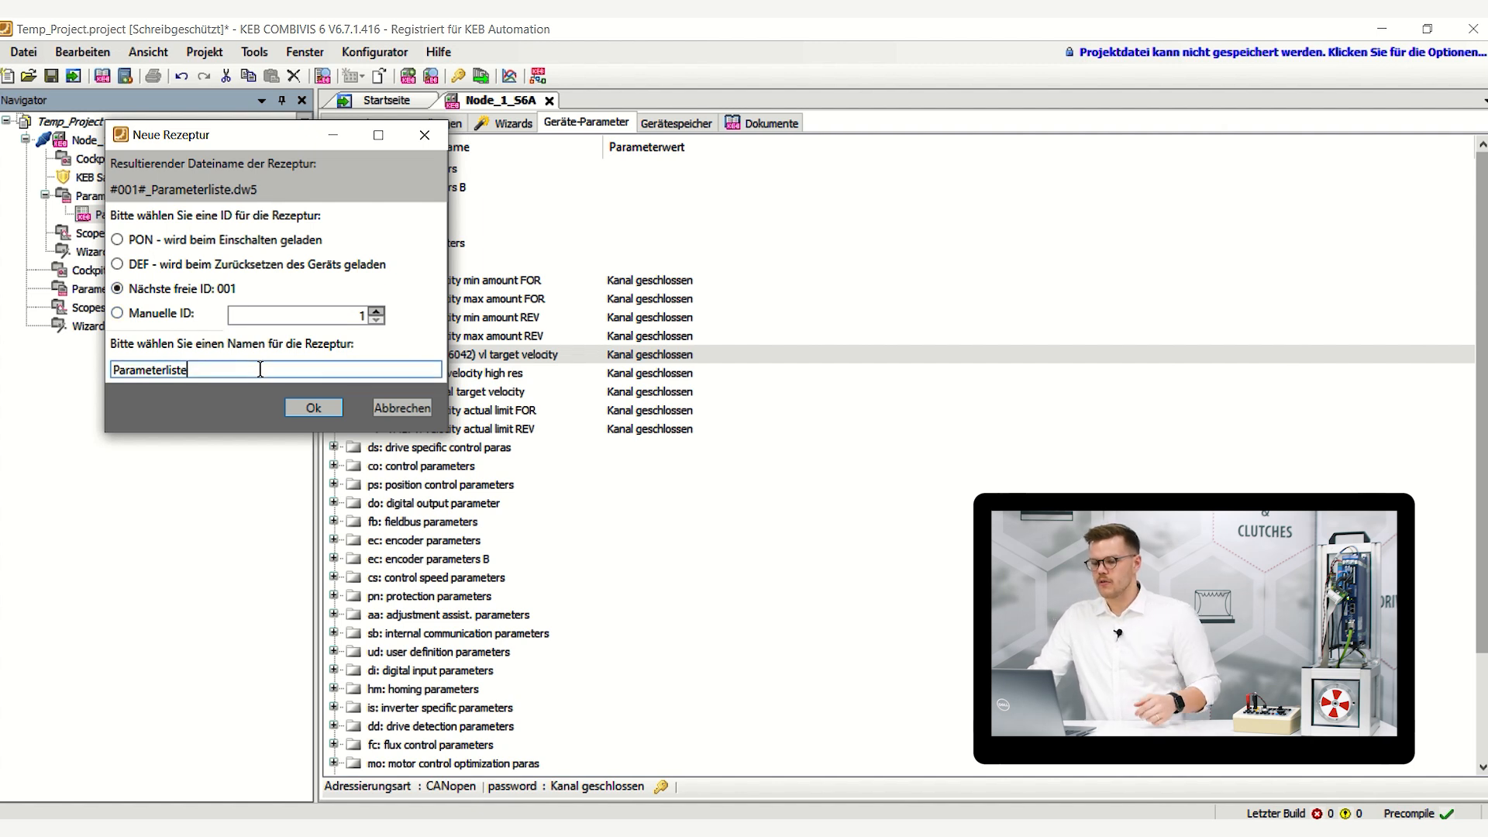
# Name the new recipe 500_U_min_-1, keep the next free ID 001 and save it to the device
pyautogui.moveTo(261, 369); pyautogui.dragTo(46, 356)
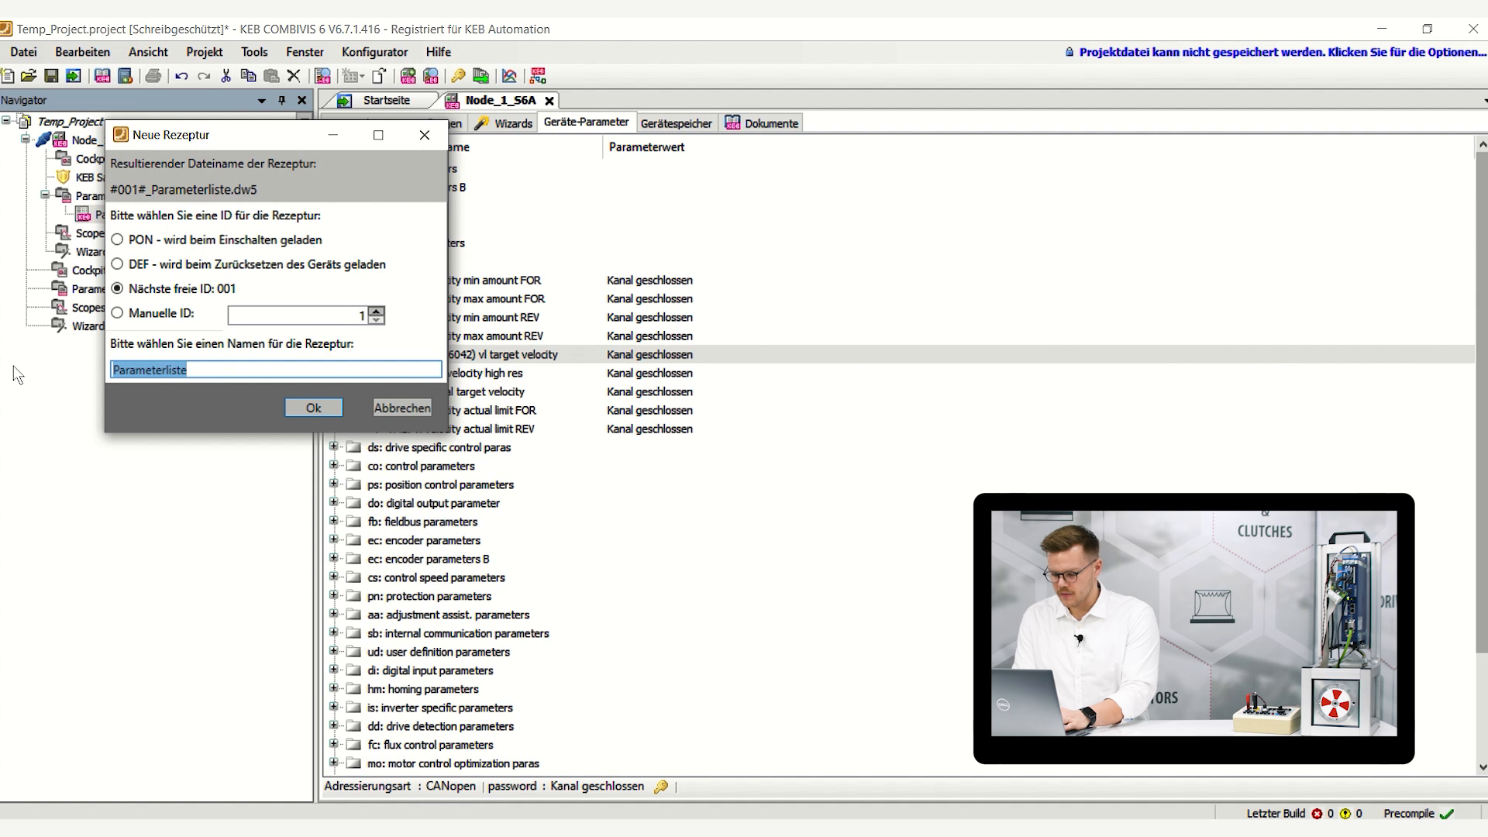
pyautogui.write('500_U_min_-1')
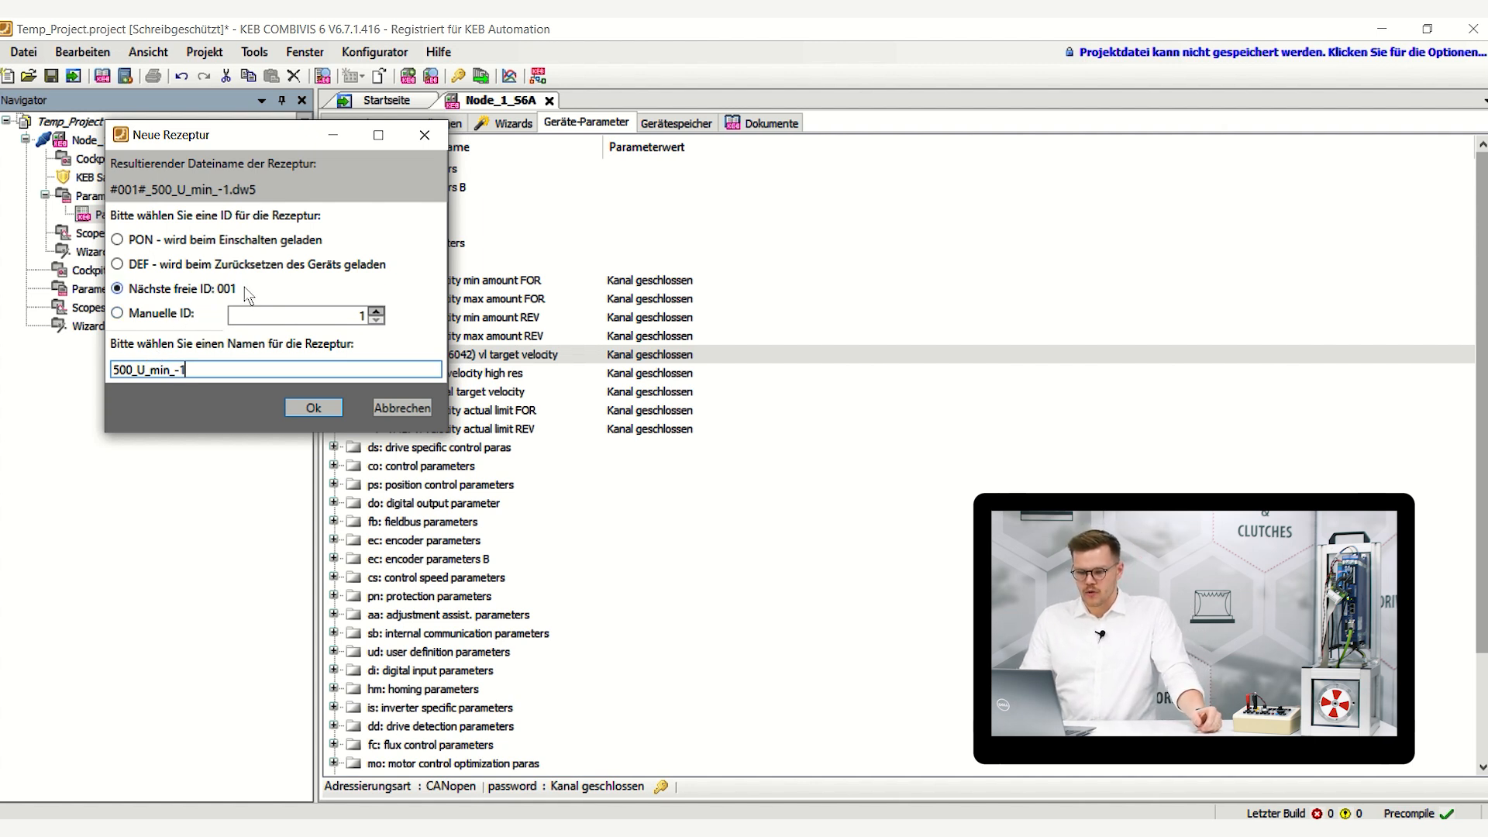
pyautogui.click(156, 308)
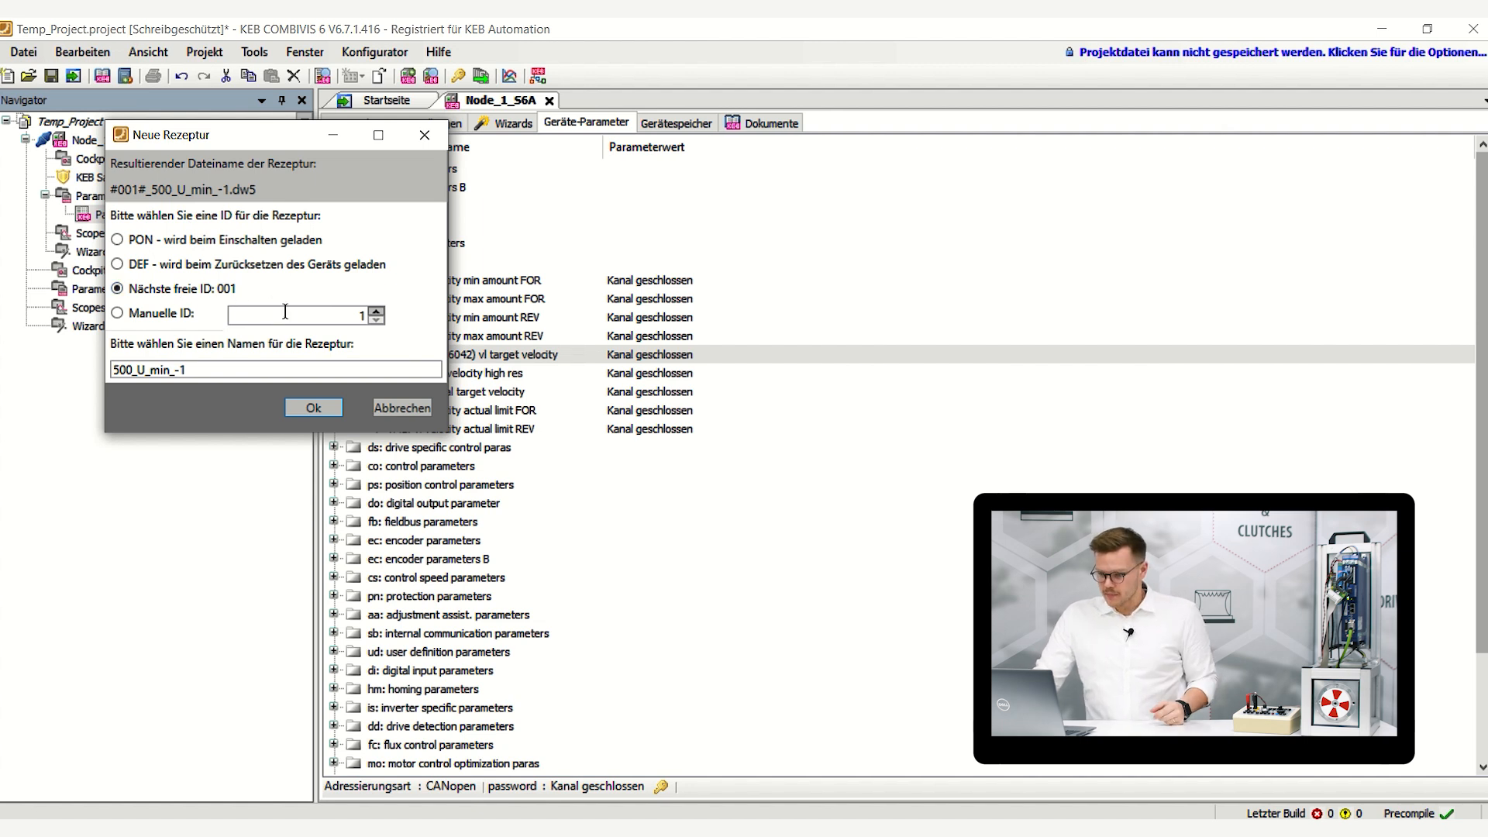
pyautogui.click(314, 408)
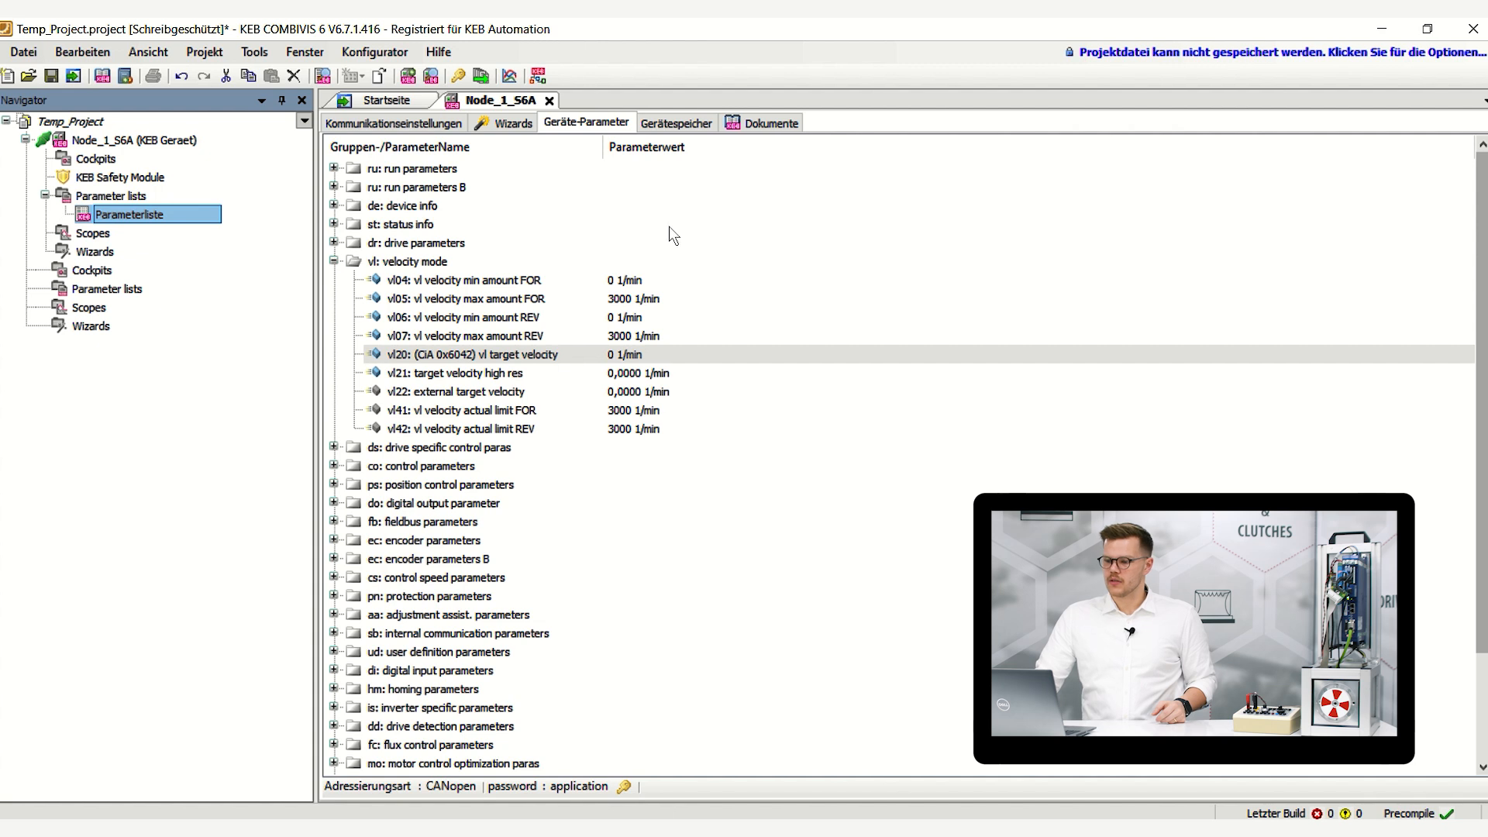
# Connect to the device memory of Node_1_S6A by entering the password to list its stored recipes
pyautogui.click(662, 123)
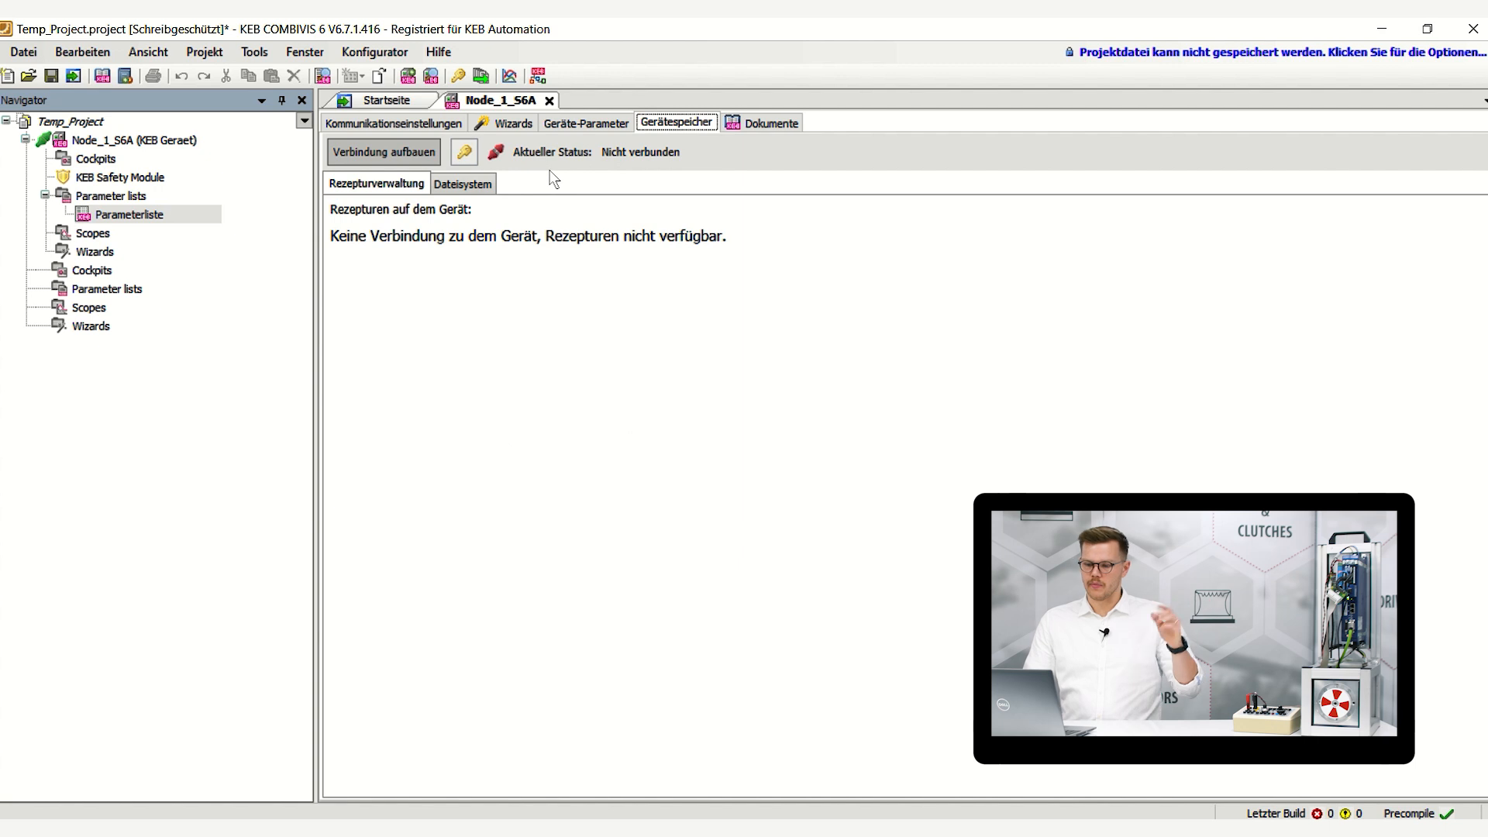
pyautogui.click(399, 154)
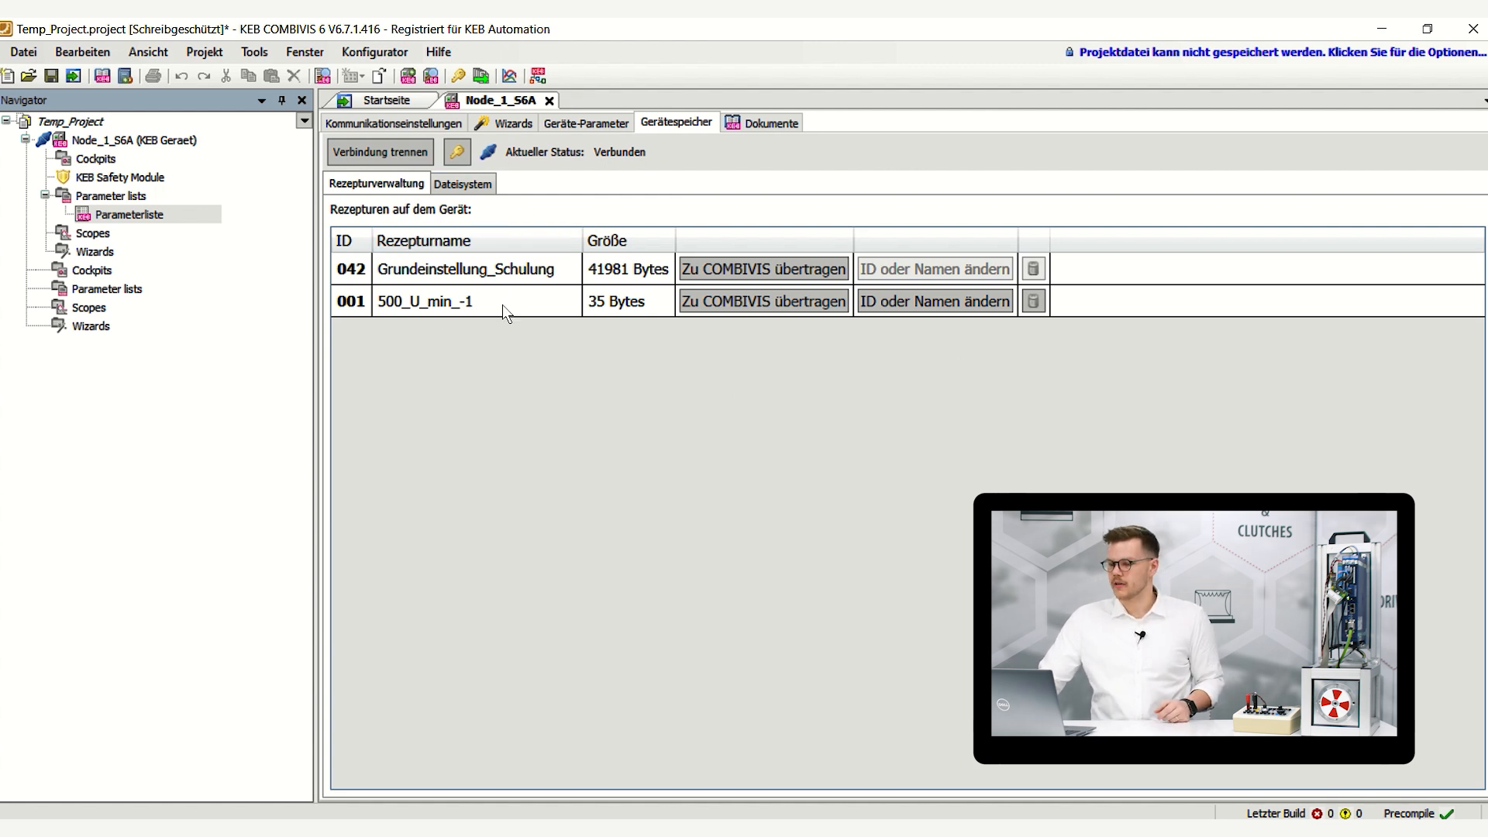
pyautogui.click(459, 150)
pyautogui.write('****')
pyautogui.press('Return')
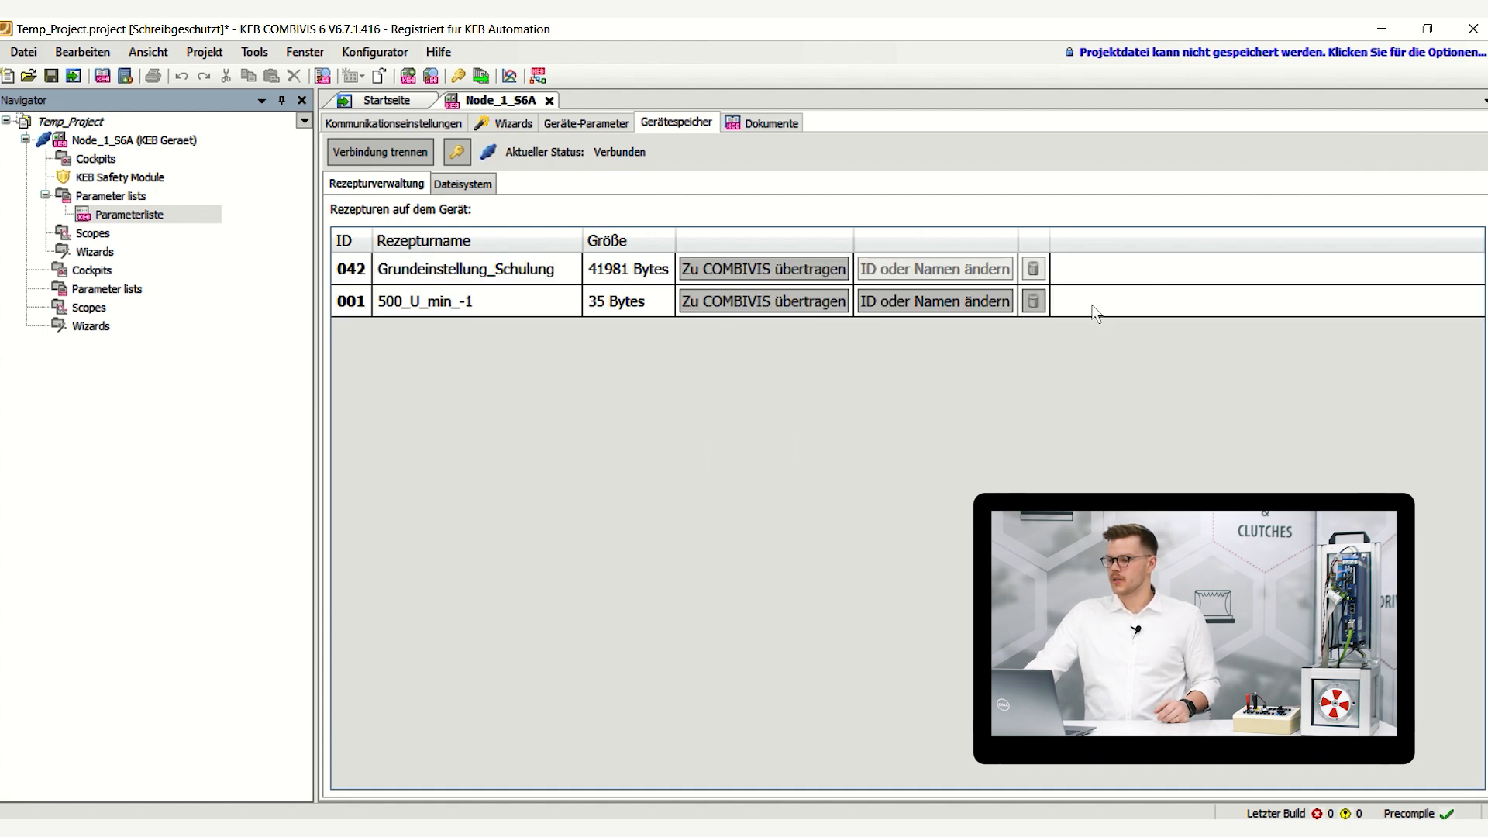
# Transfer recipe 001, 500_U_min_-1, from the device to the project and disconnect from the device memory
pyautogui.click(761, 300)
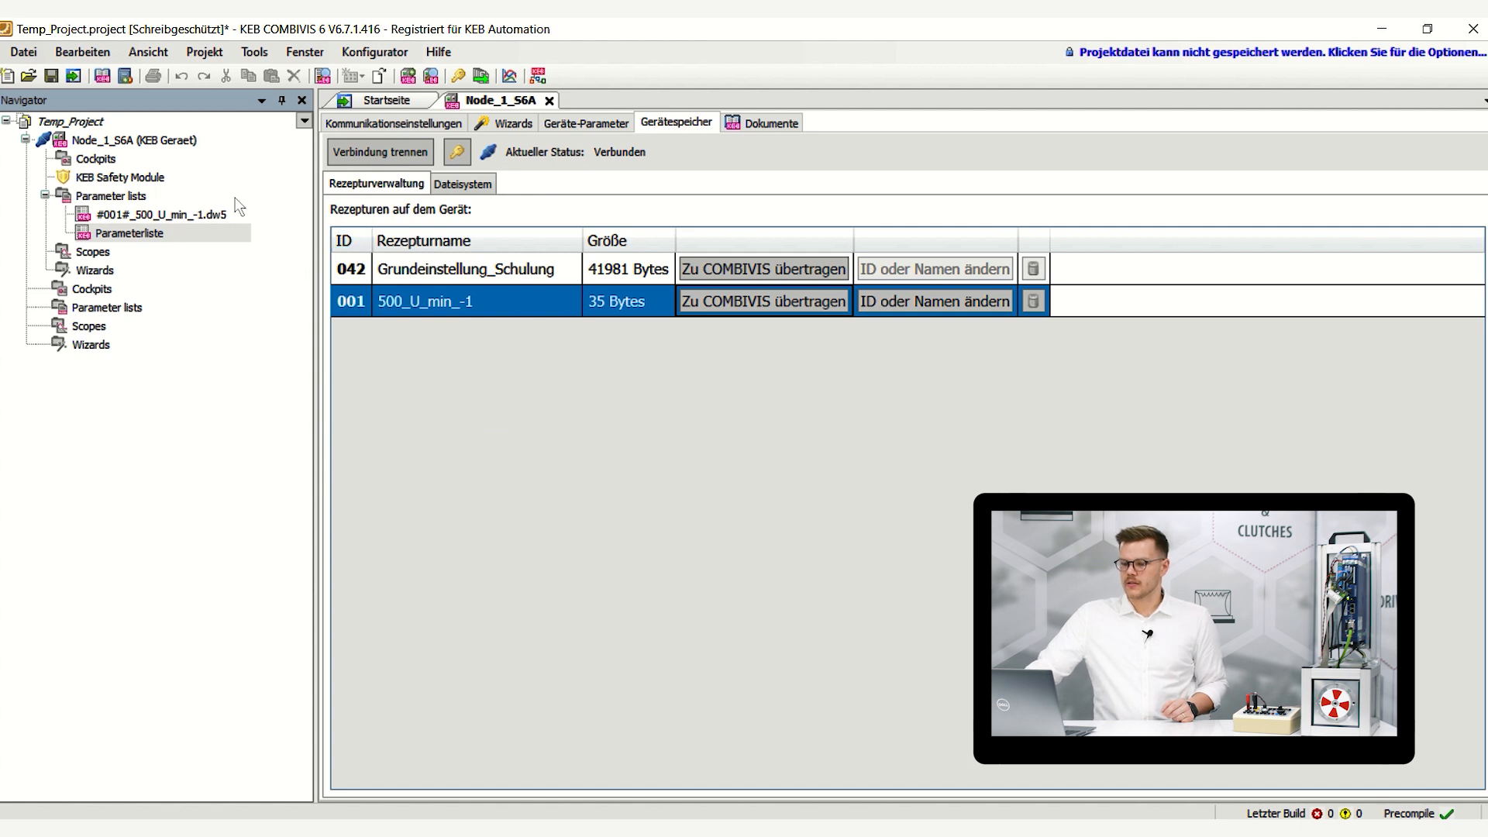
pyautogui.click(156, 237)
pyautogui.click(156, 236)
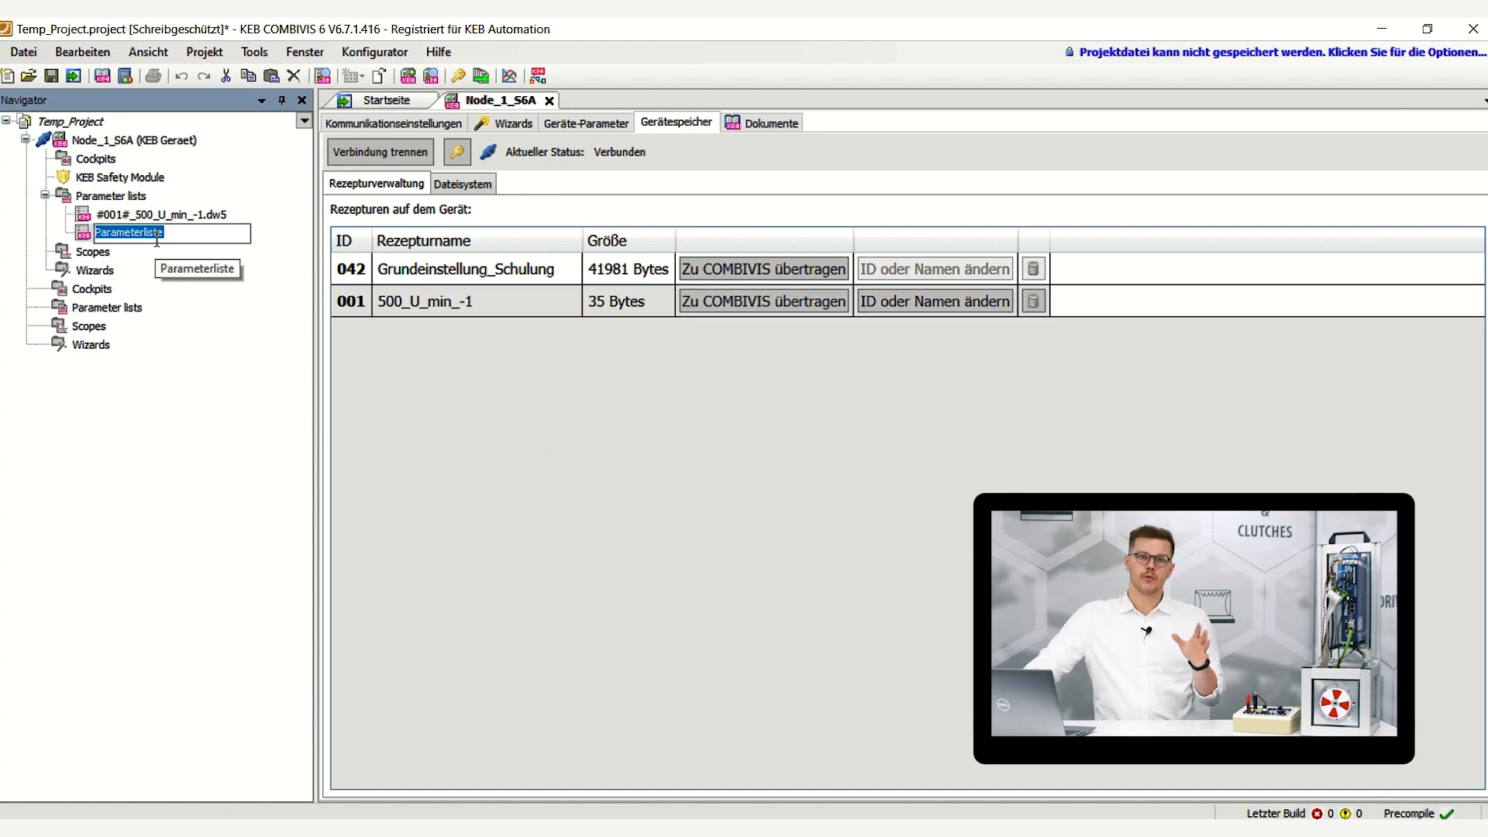
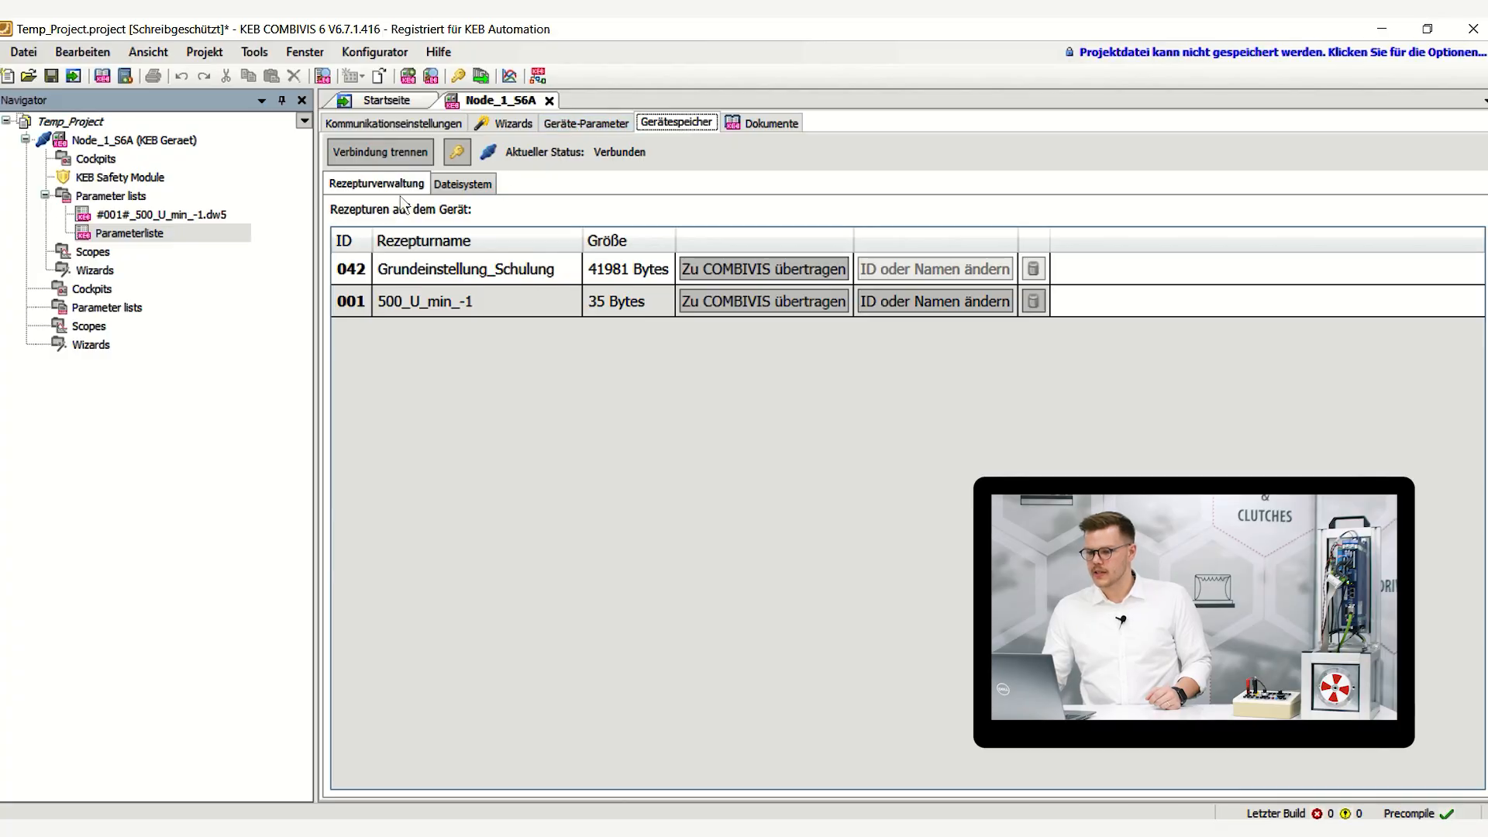
pyautogui.click(398, 155)
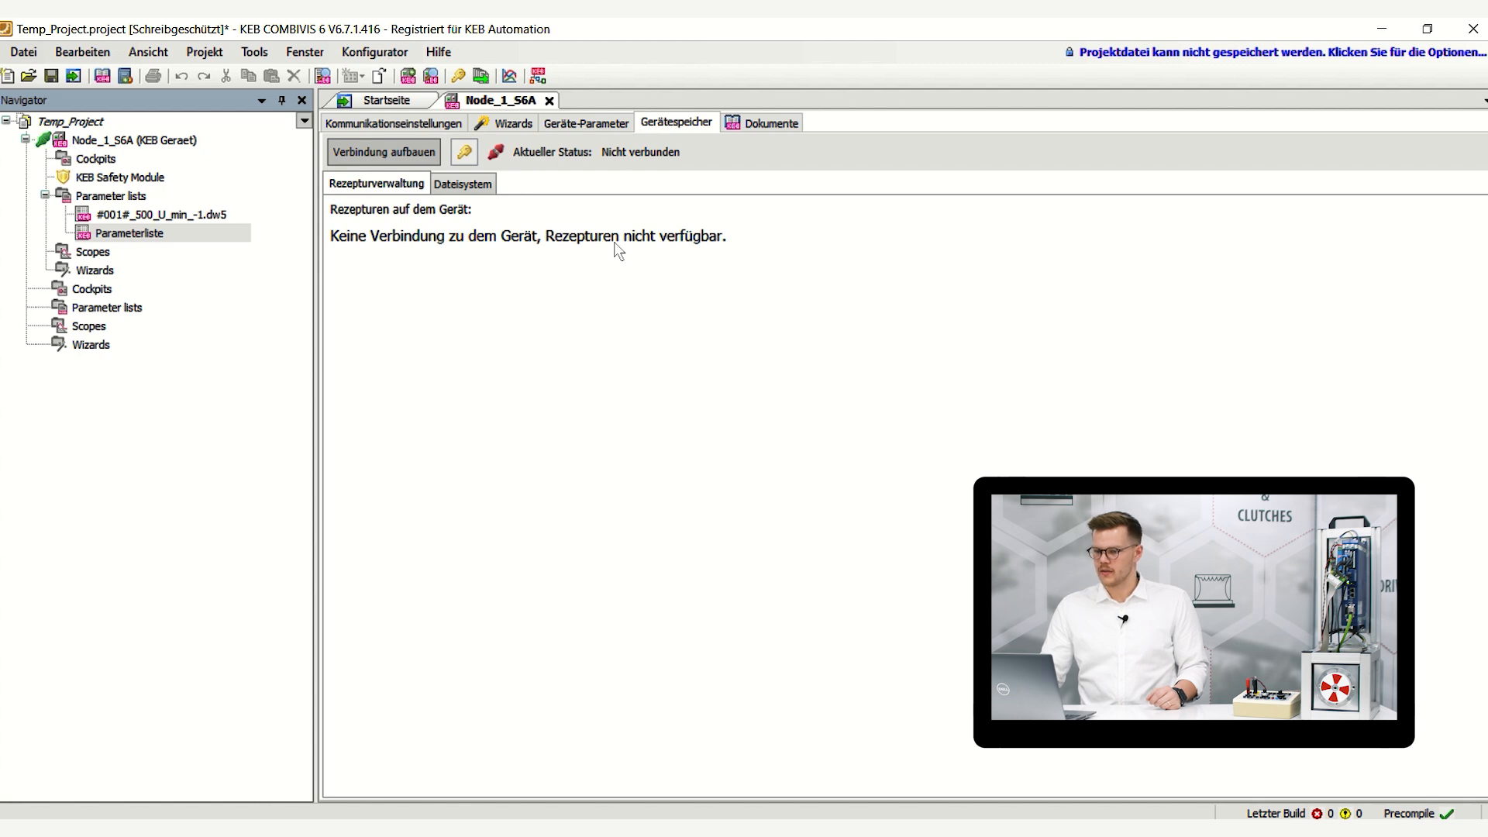
# In the device parameters, collapse the velocity mode group and expand the user definition parameters down to the ud07 recipe status entries
pyautogui.click(593, 126)
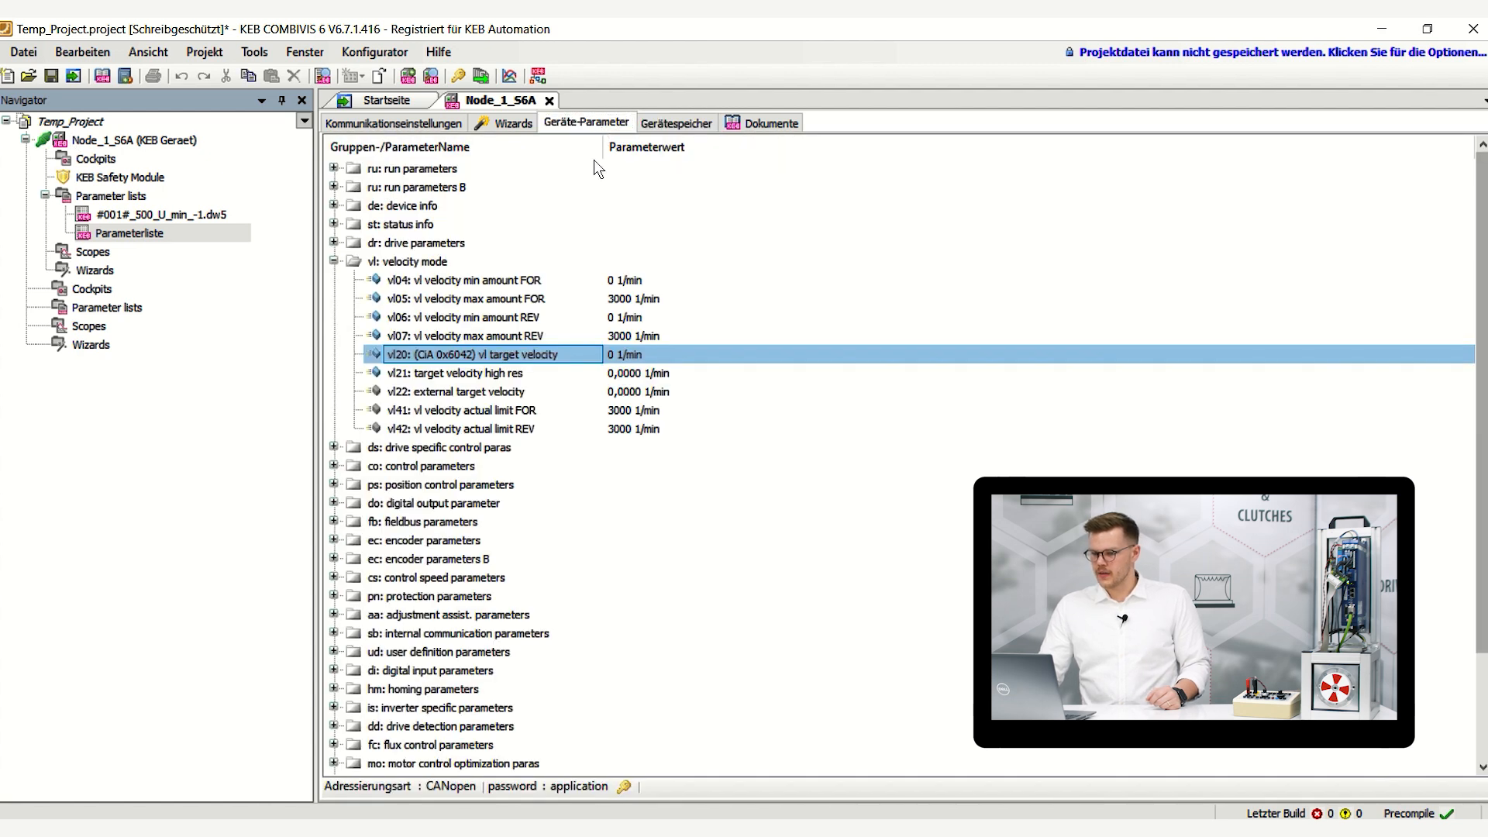
pyautogui.click(333, 261)
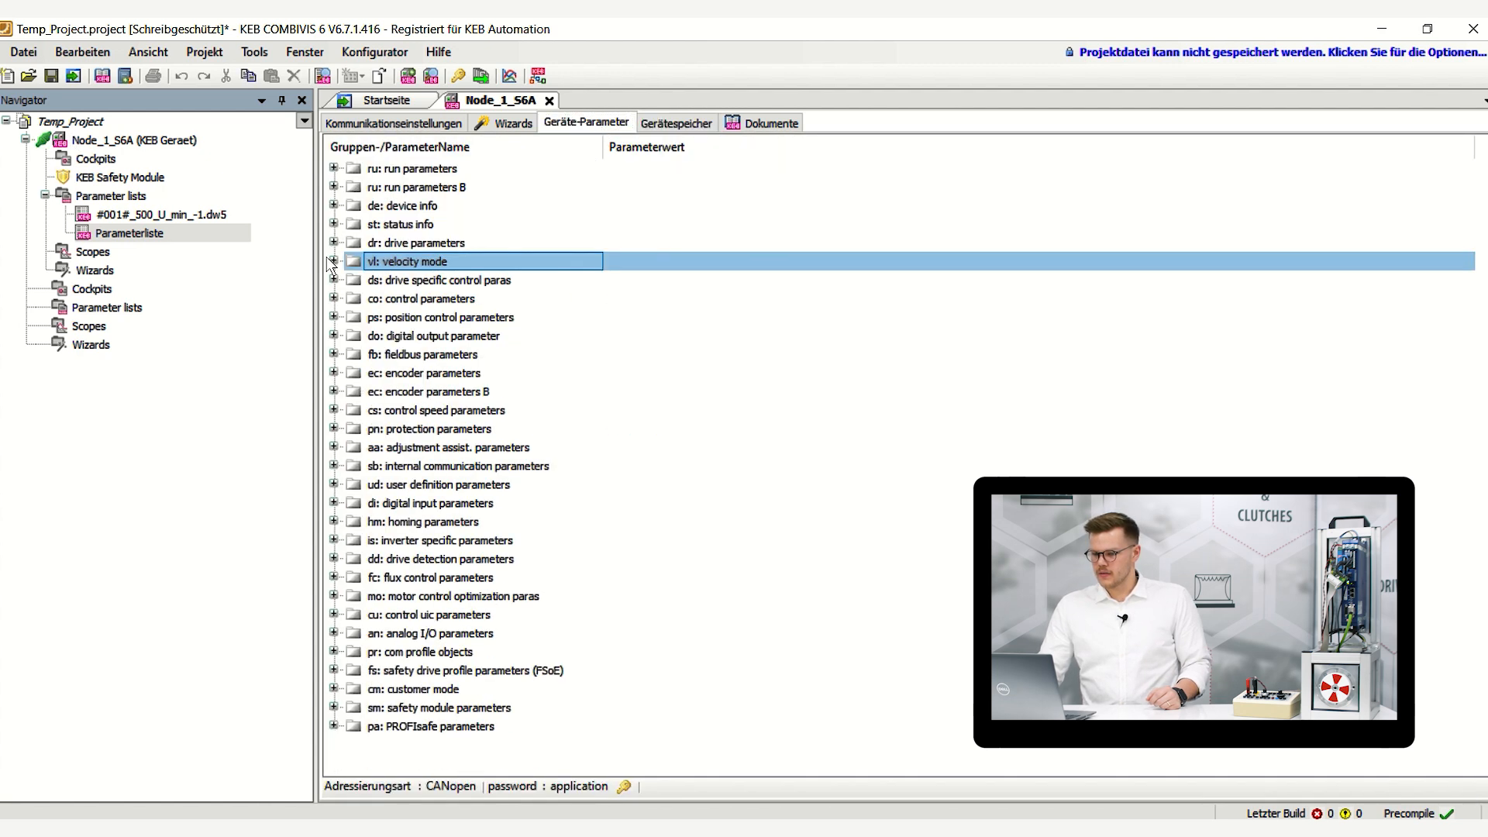
pyautogui.click(334, 485)
pyautogui.scroll(-3, 521, 463)
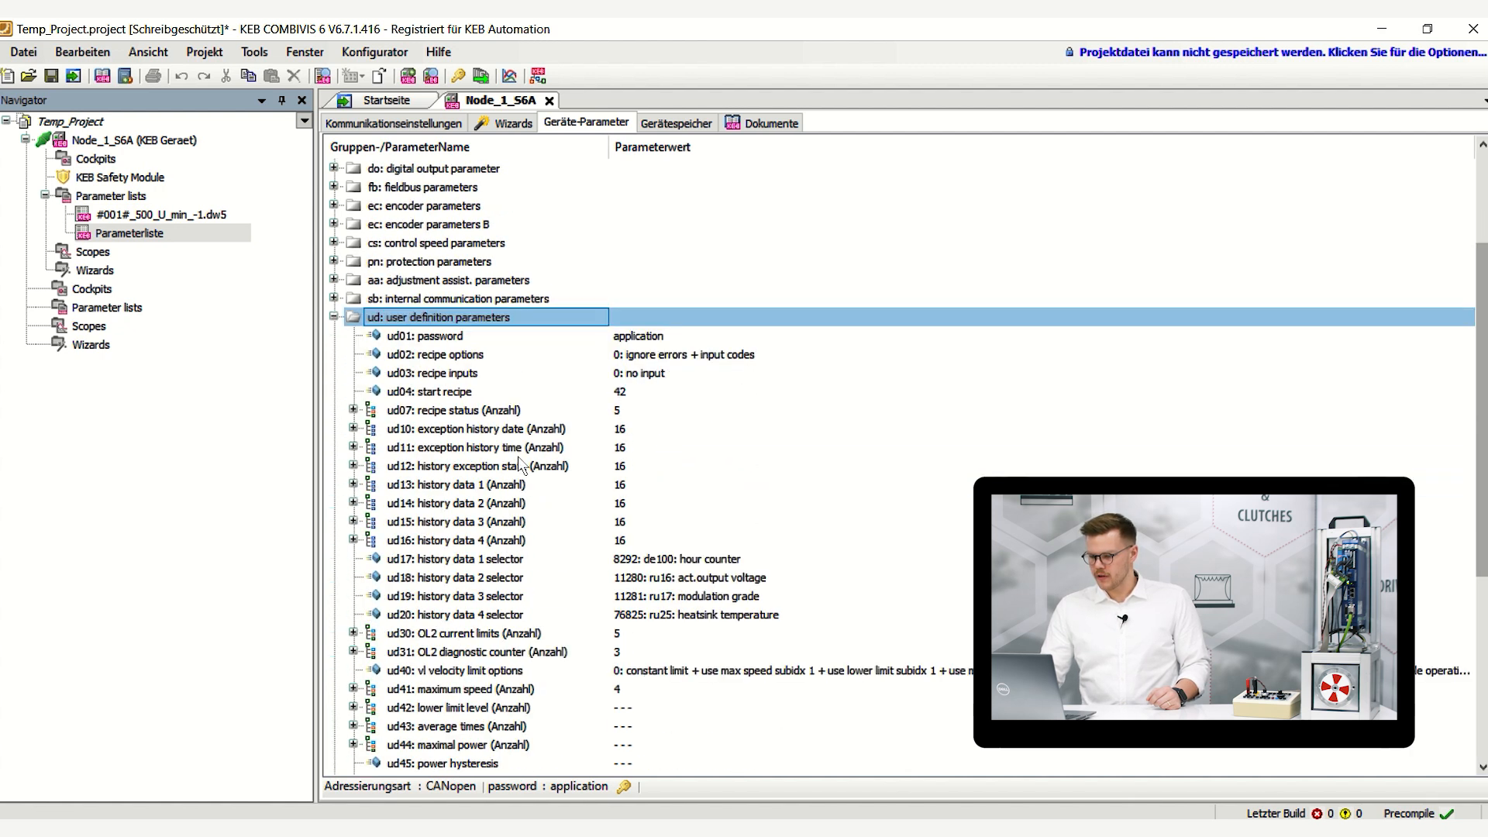
pyautogui.click(353, 409)
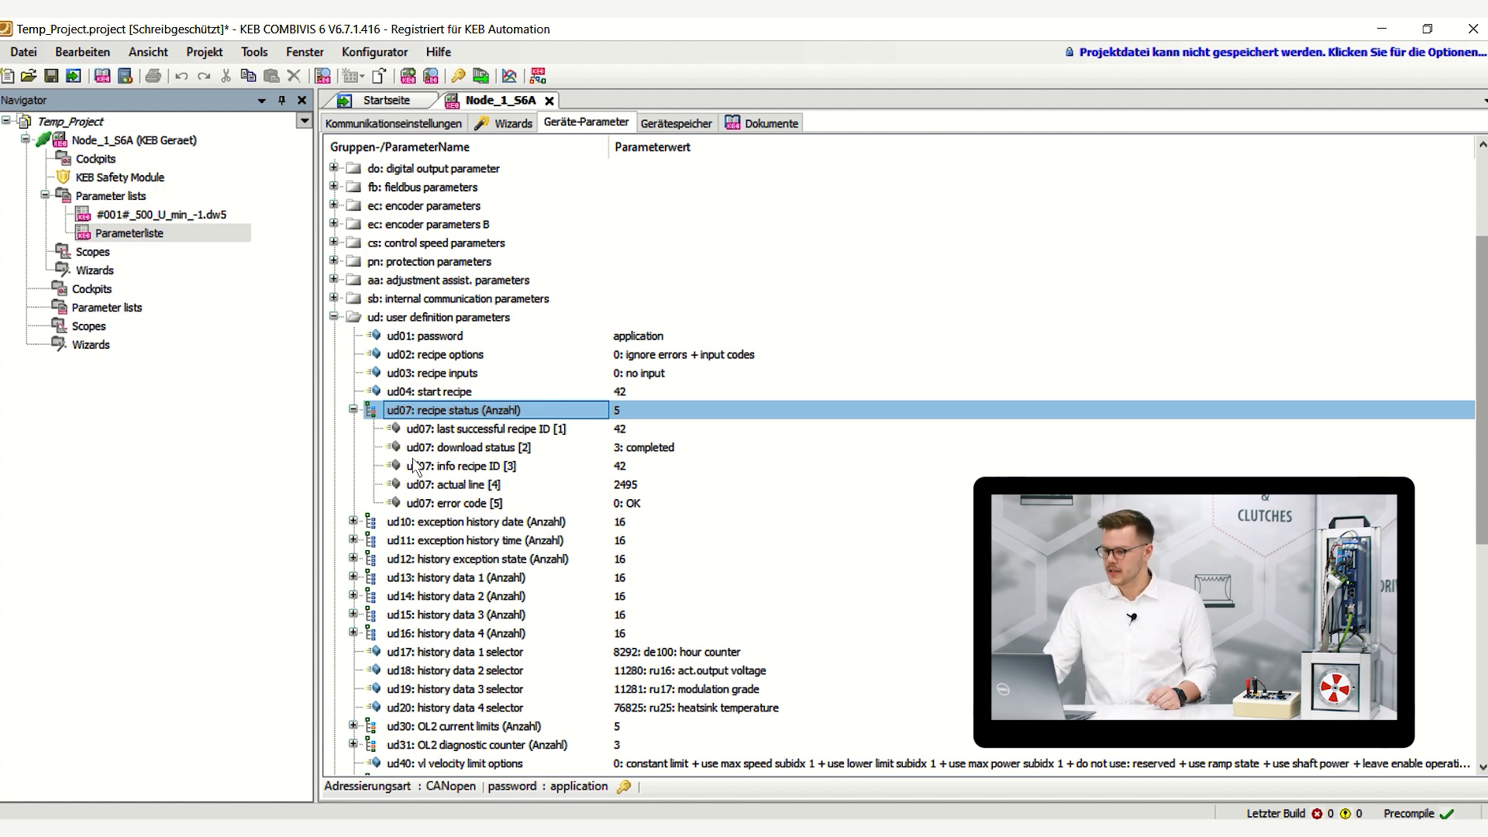
# Examine the ud07 recipe status entries: last successful recipe ID, download status, info recipe ID, actual line and error code
pyautogui.click(640, 434)
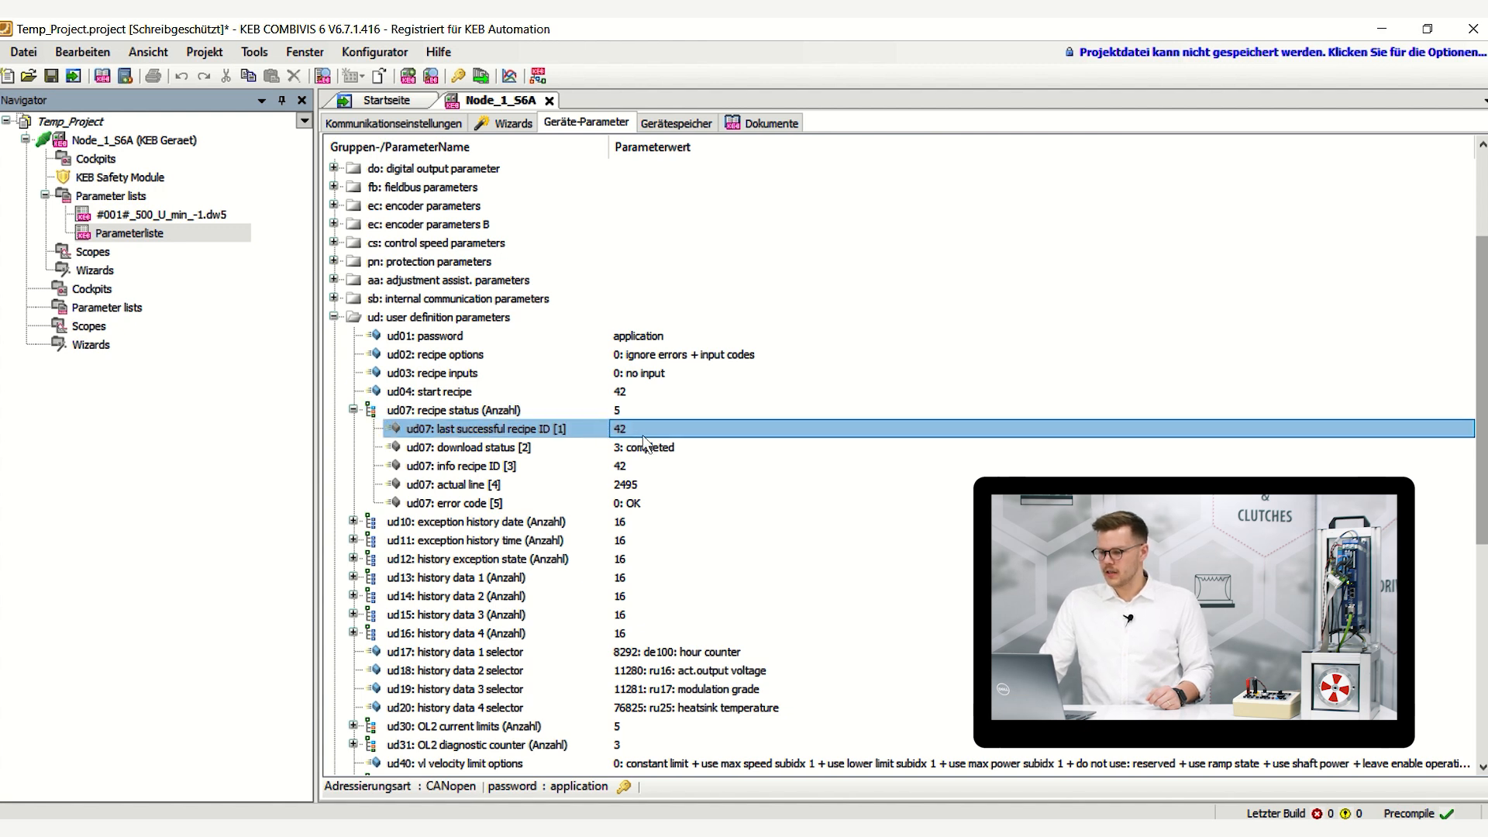
pyautogui.click(643, 452)
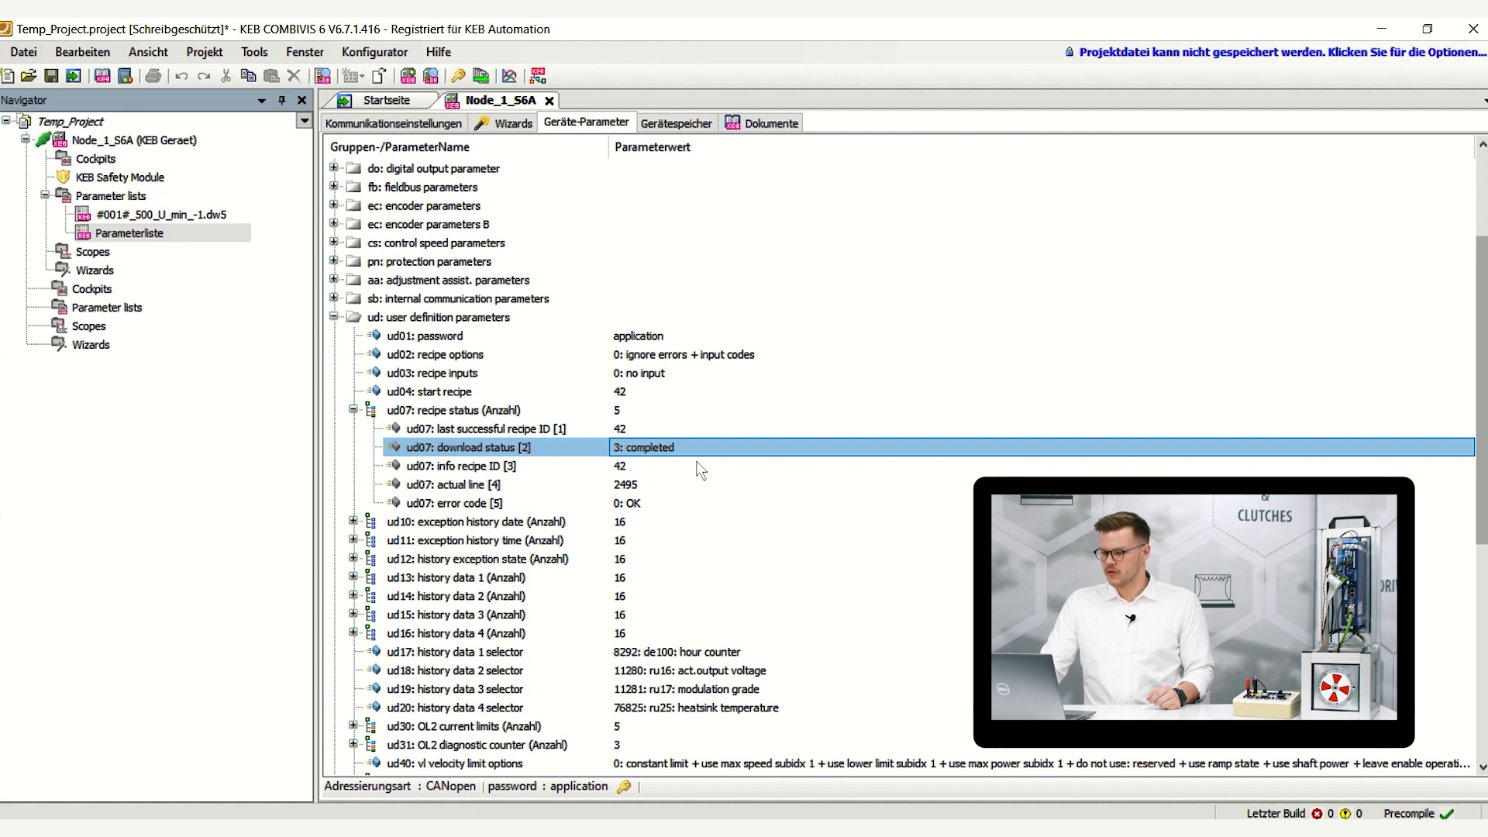
pyautogui.click(648, 468)
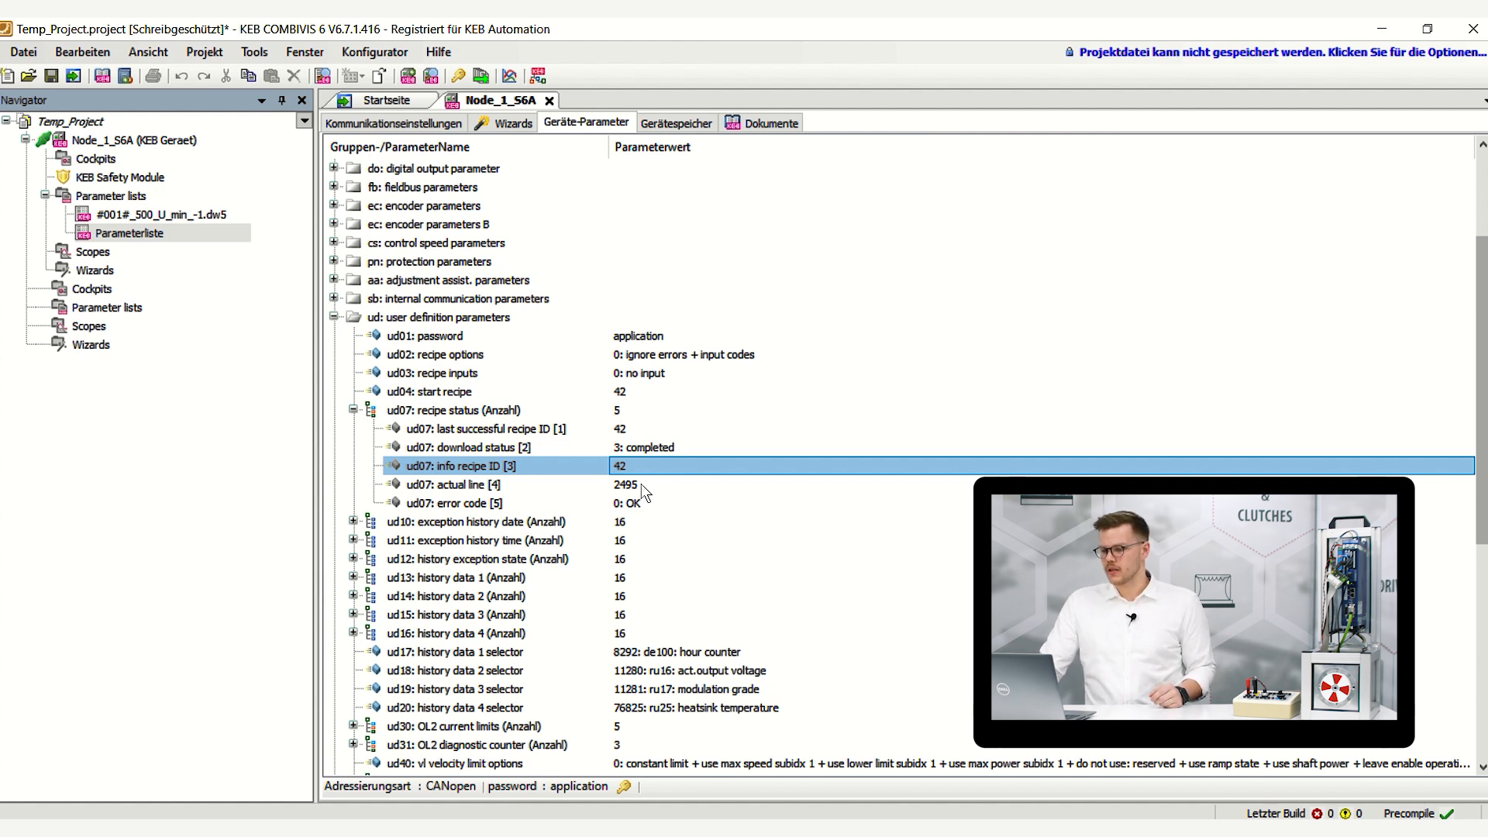
pyautogui.click(641, 485)
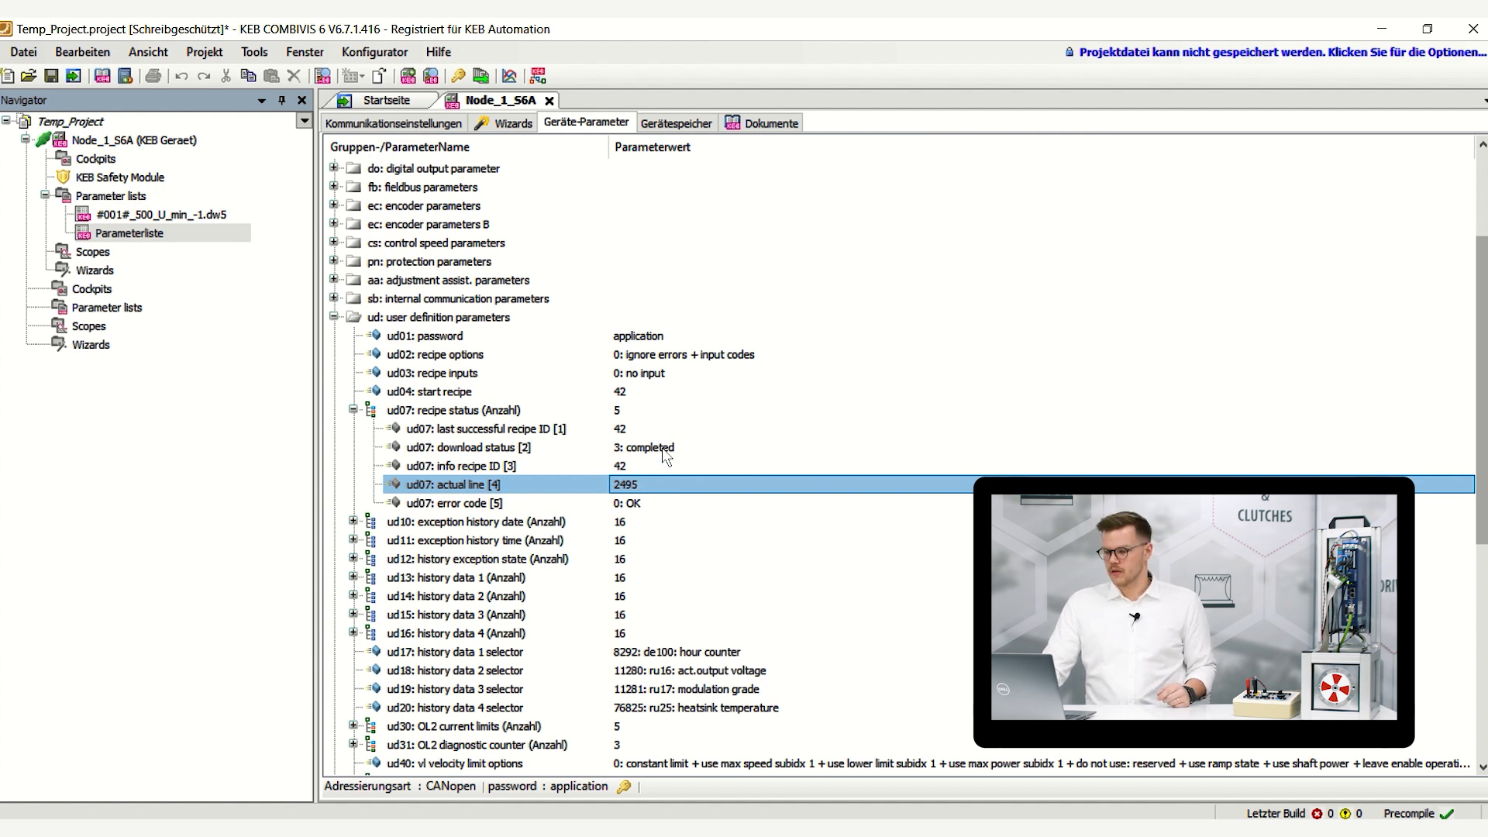
pyautogui.click(642, 504)
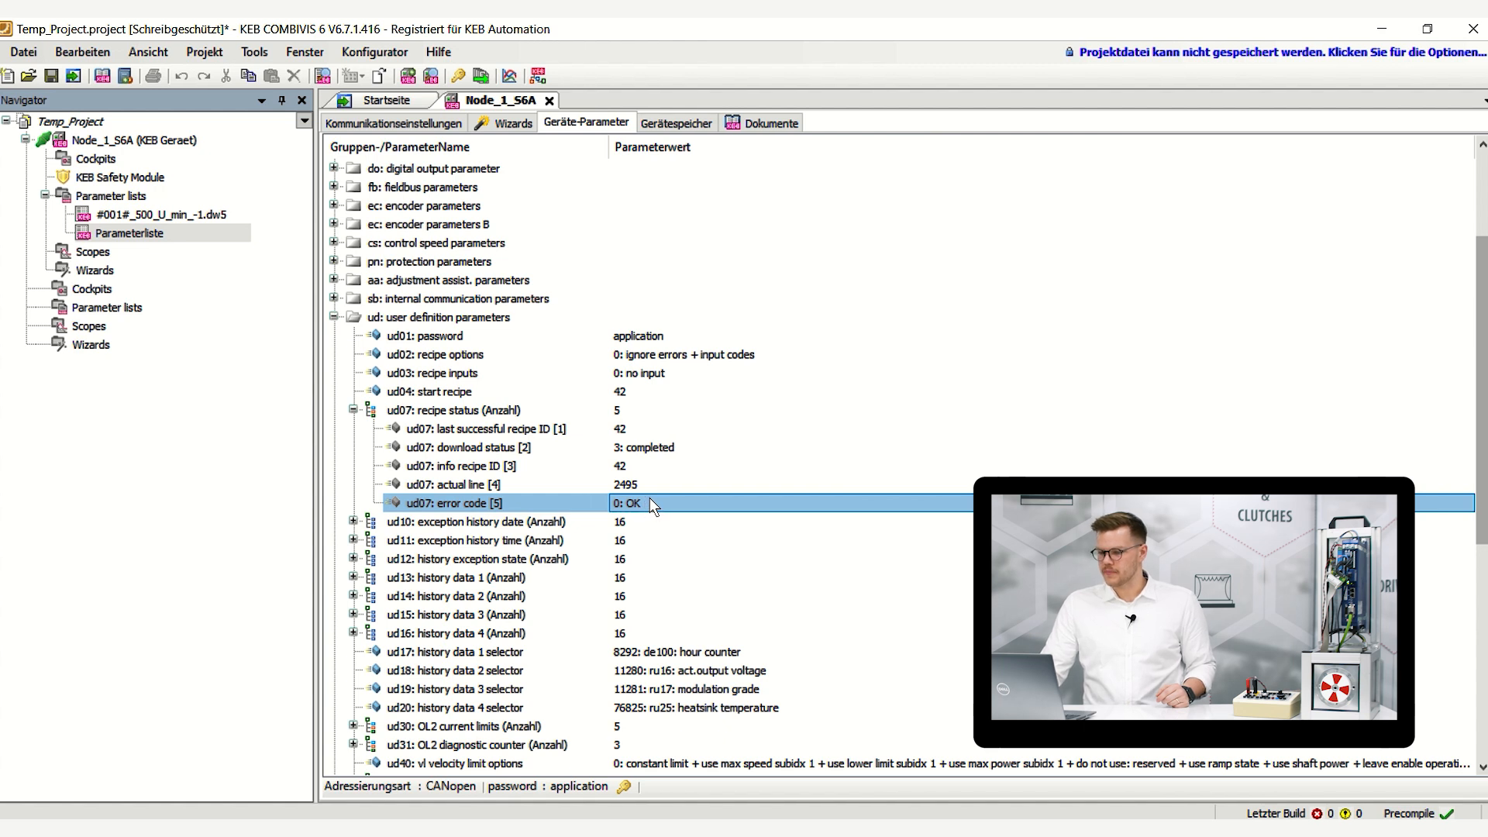
pyautogui.click(355, 408)
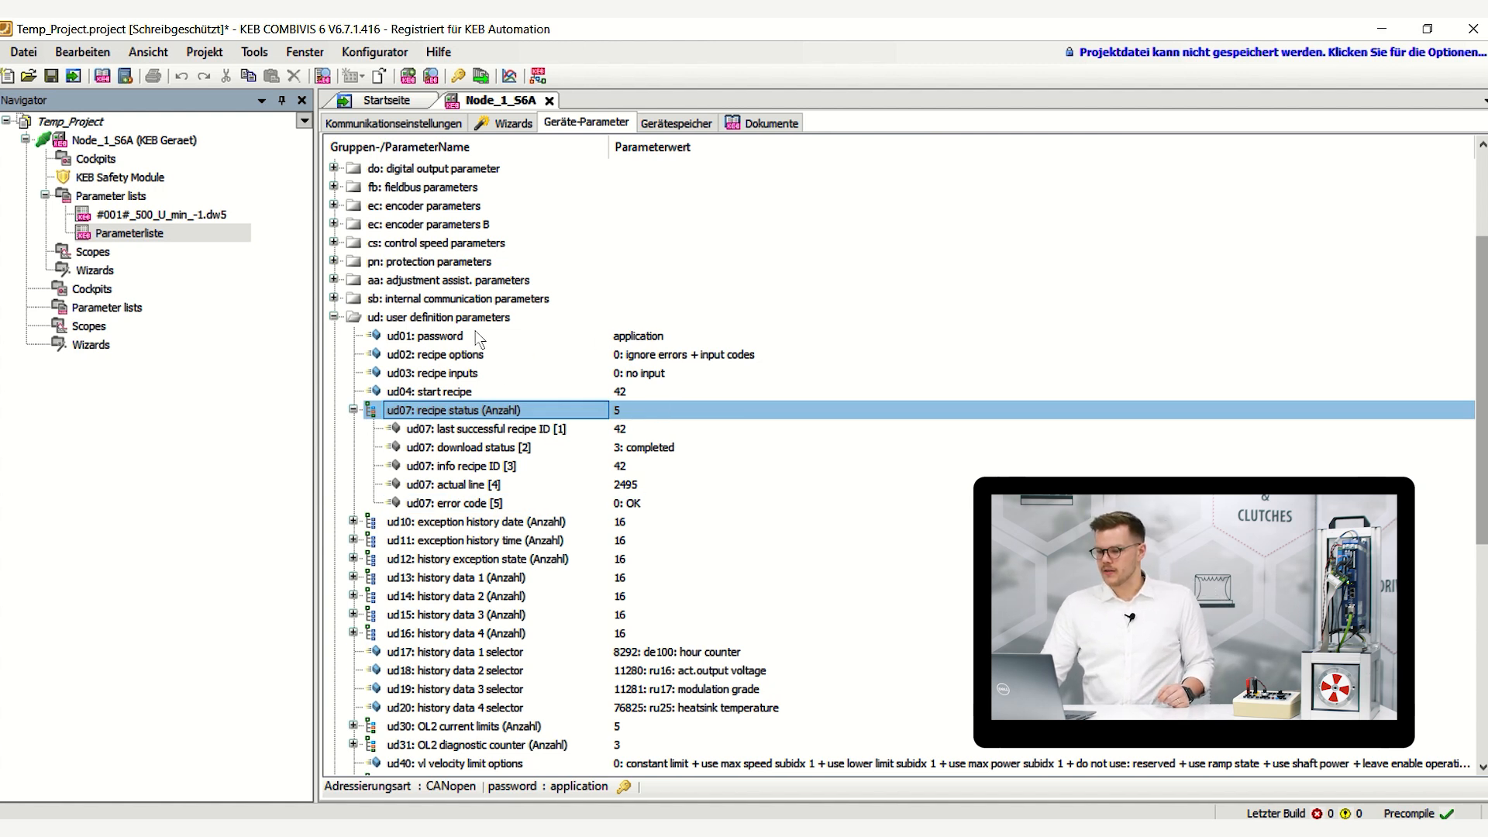
# View the error behaviour choices of ud02 recipe options and close the editor without applying a change
pyautogui.doubleClick(650, 356)
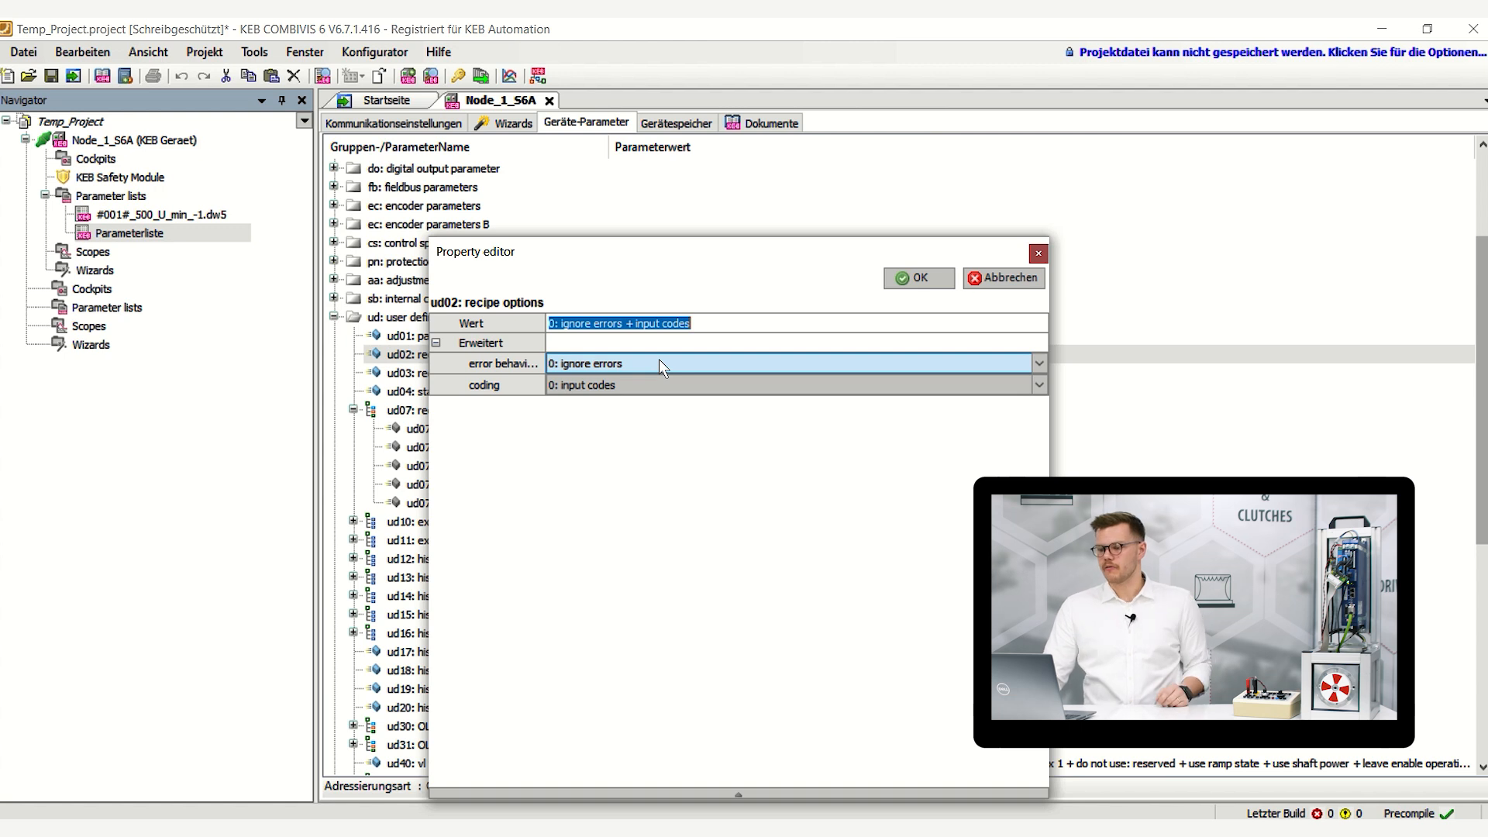
pyautogui.click(660, 364)
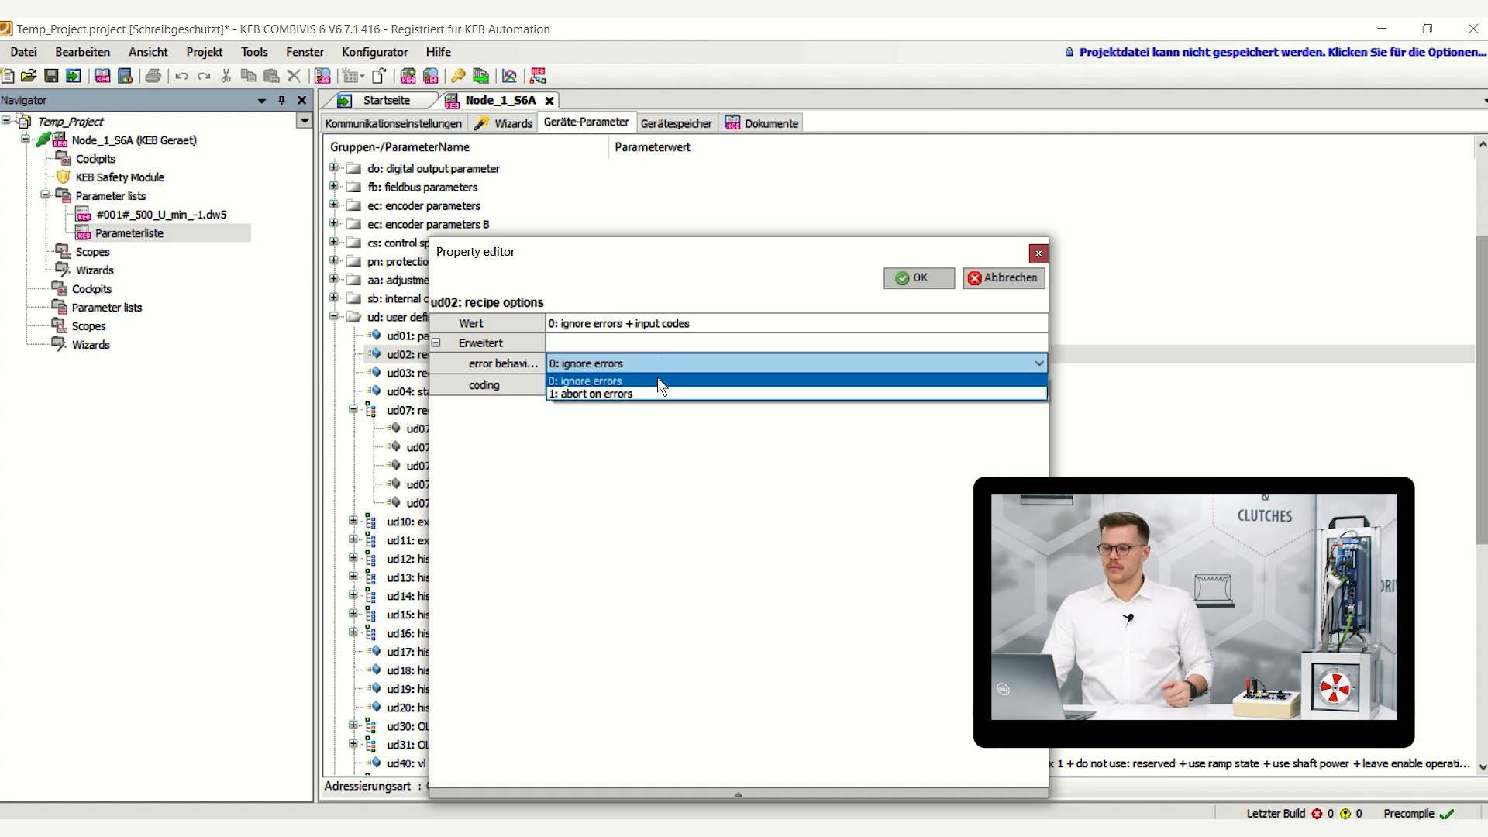
pyautogui.click(657, 377)
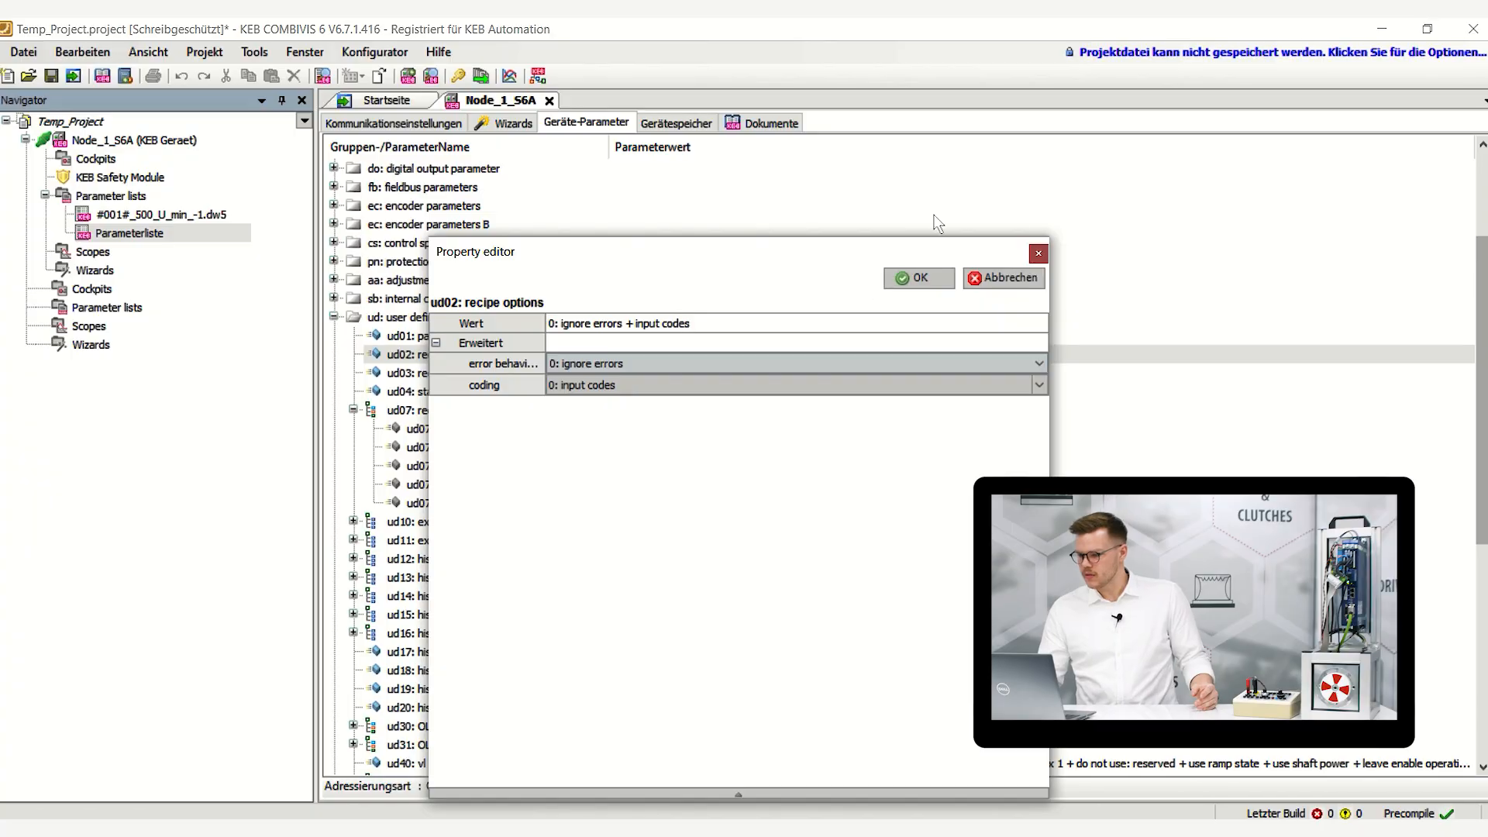
pyautogui.click(1038, 252)
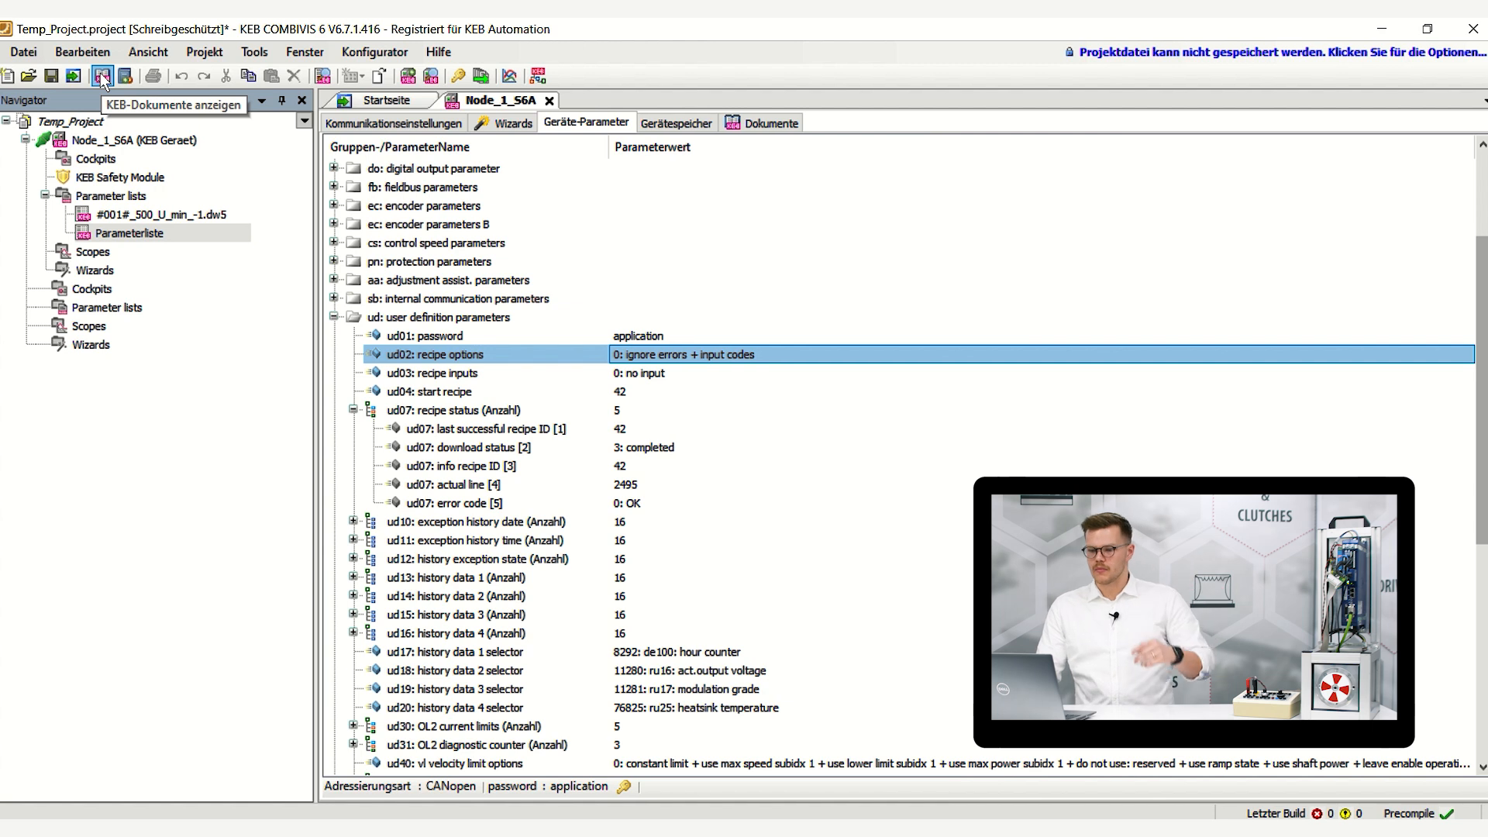
# Set ud03 recipe inputs to the digital inputs I1, I2 and I3
pyautogui.doubleClick(656, 377)
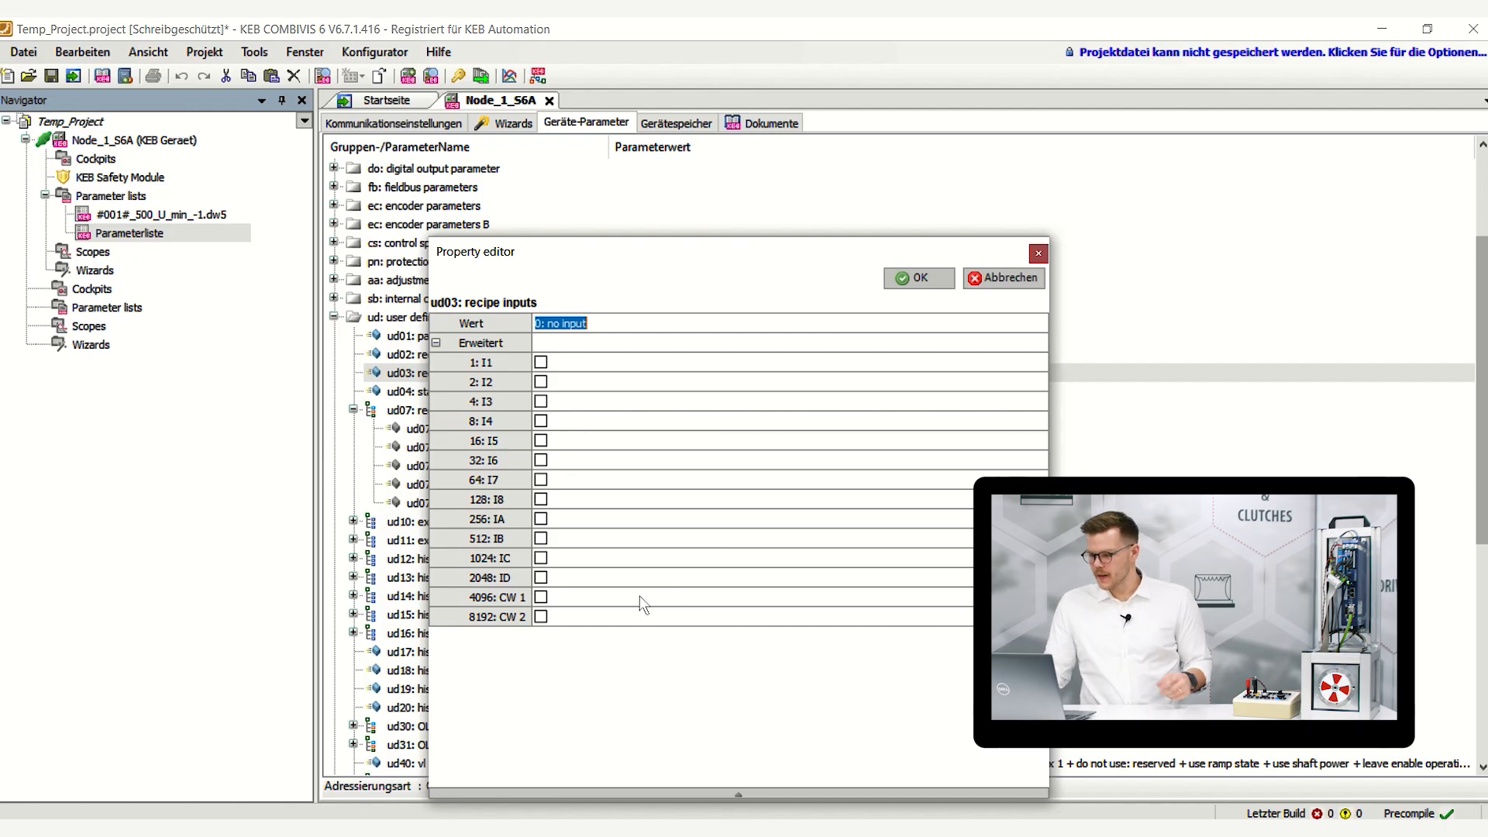
pyautogui.click(540, 362)
pyautogui.click(540, 381)
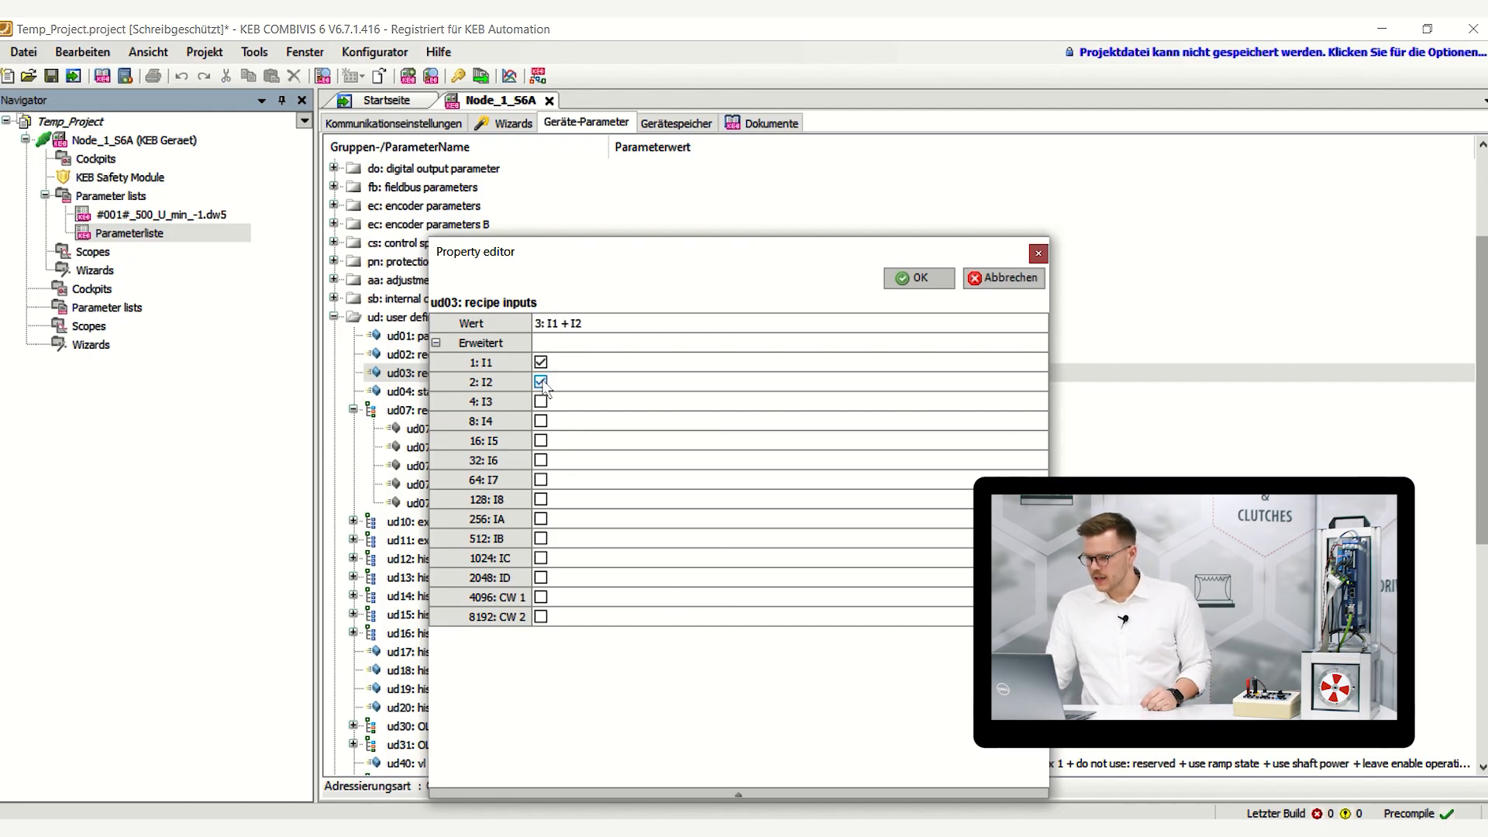
pyautogui.click(540, 401)
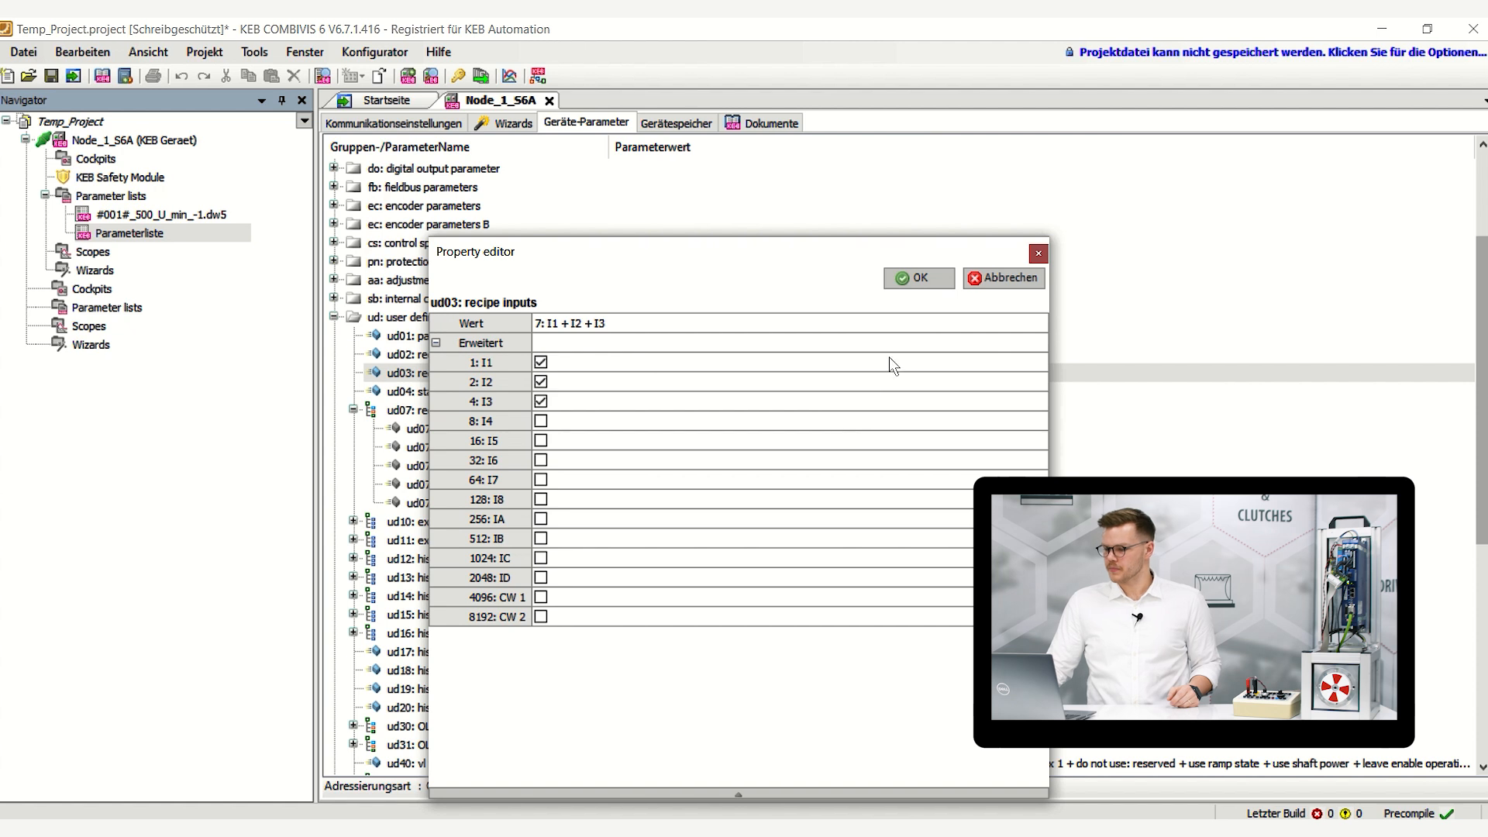
pyautogui.click(931, 282)
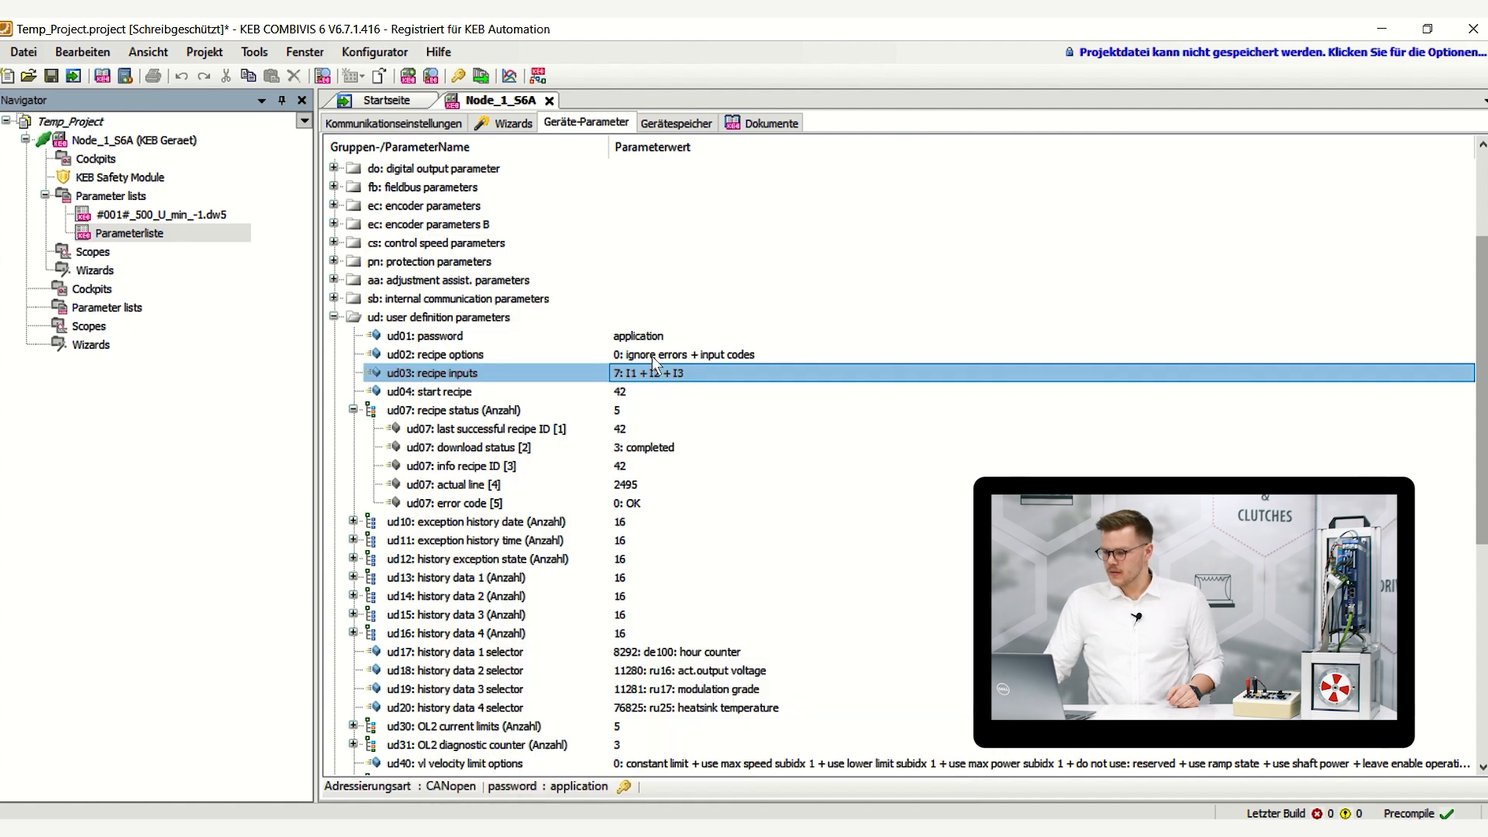
pyautogui.press('Down')
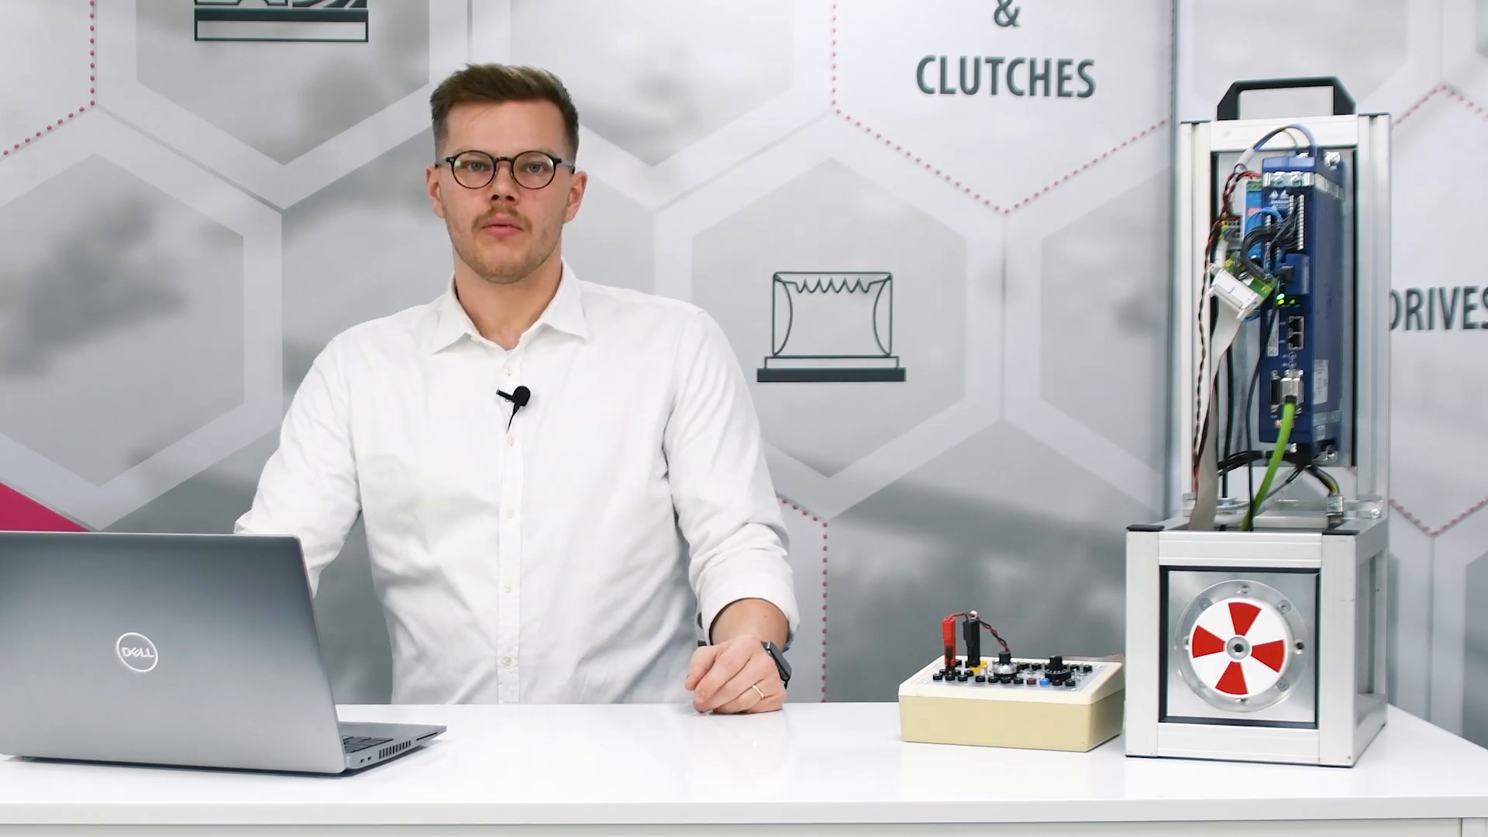